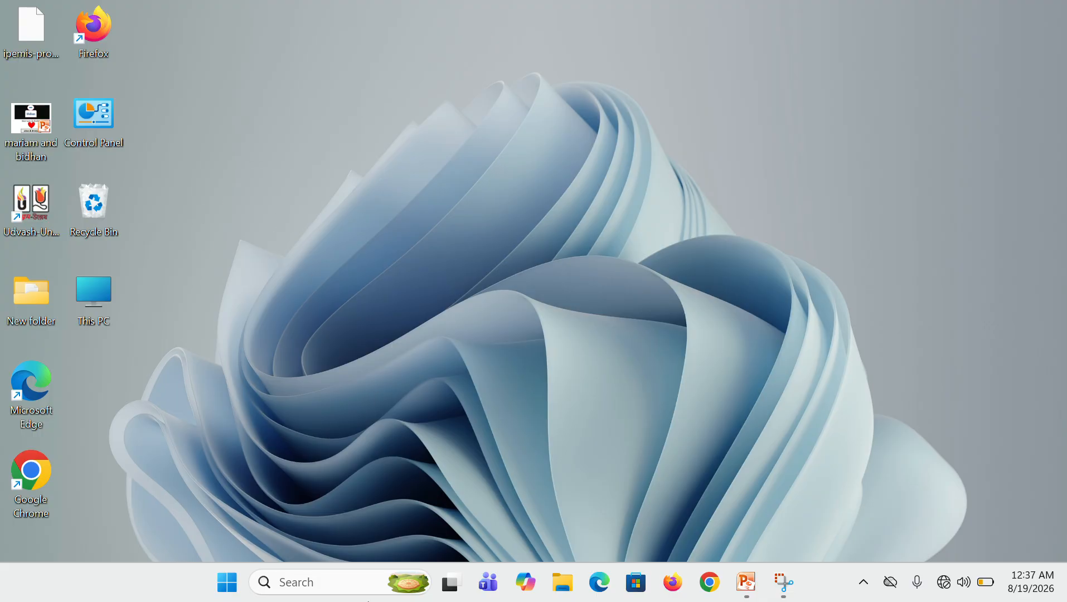
Search Windows for Excel and launch Microsoft Excel 2010 with a blank workbook
click(340, 588)
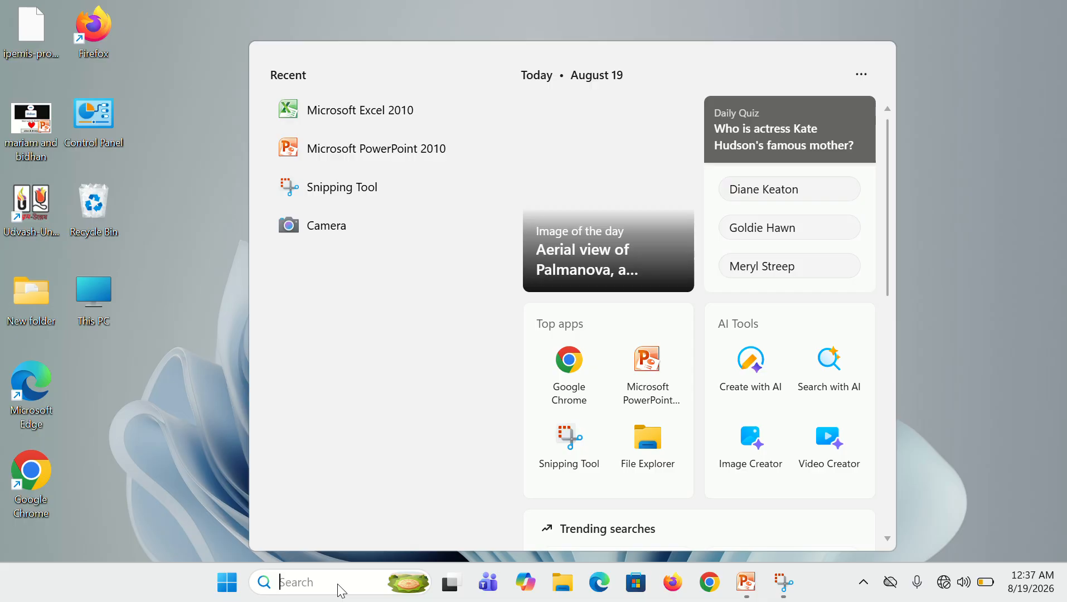
text(EXCEL)
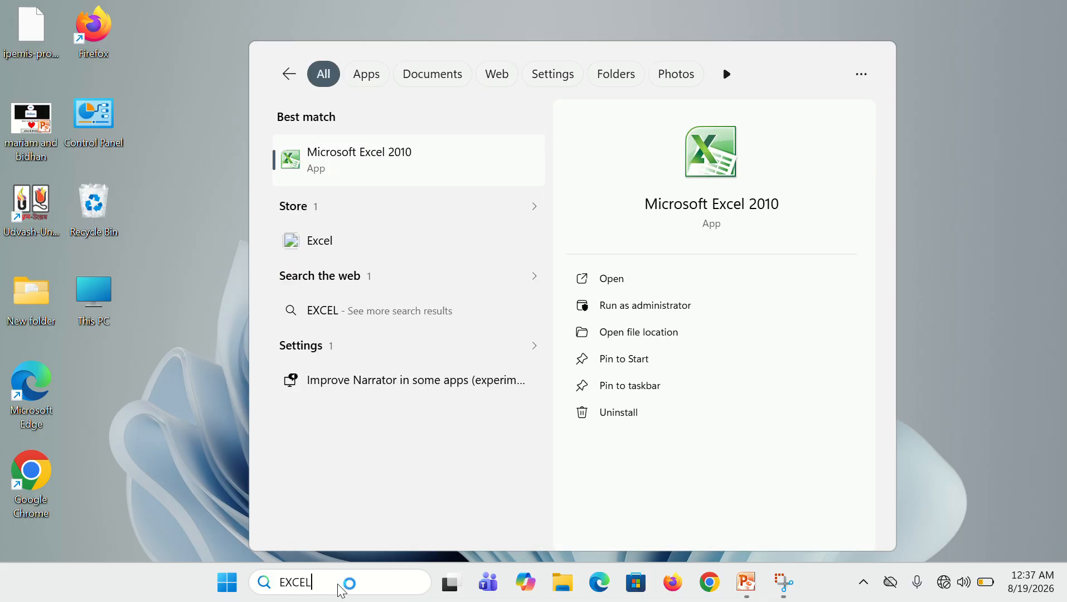
key(Return)
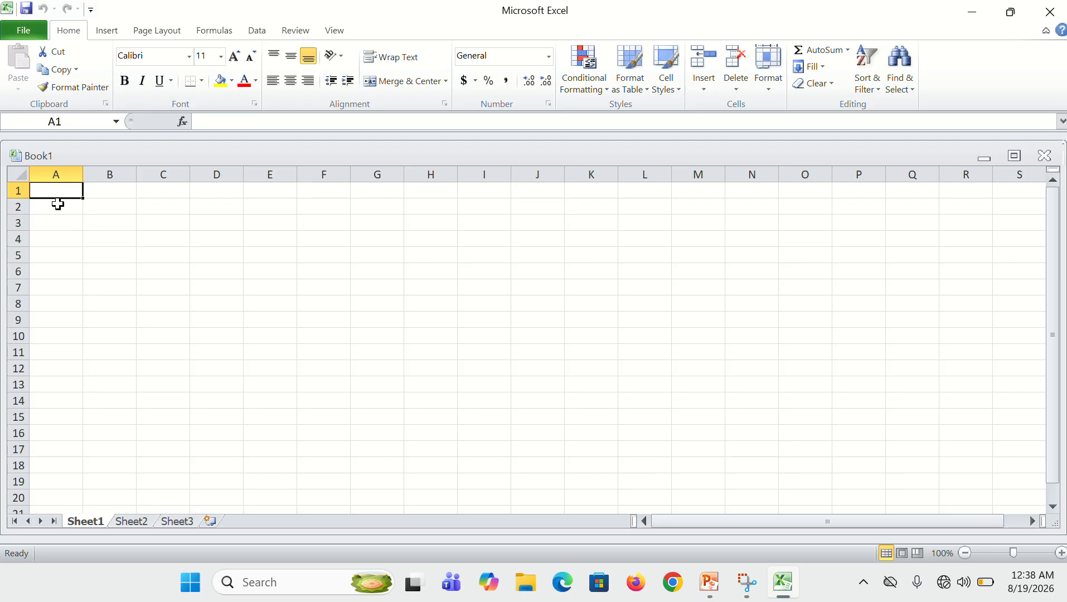
Enter the labels A, B, C, D and E down cells A1 to A5
text(A)
key(Return)
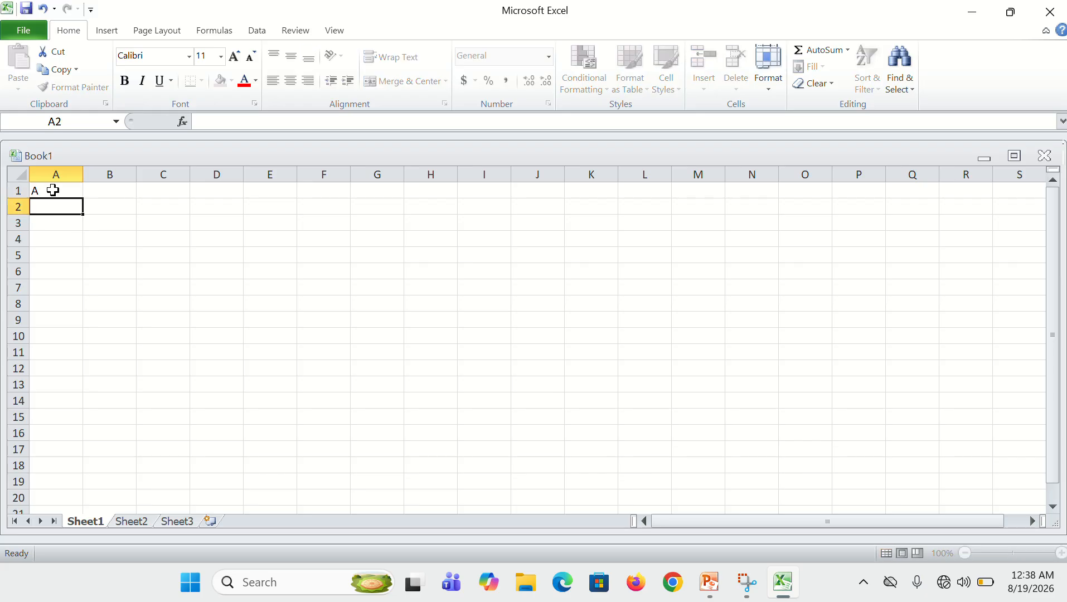
text(B)
key(Return)
text(C)
key(Return)
text(D)
key(Return)
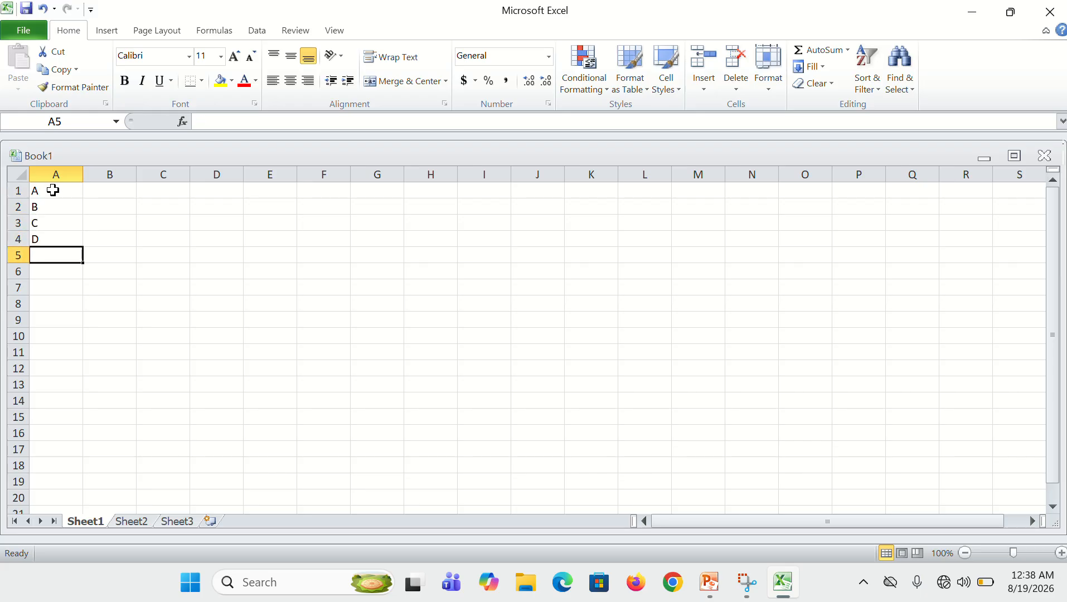
text(E)
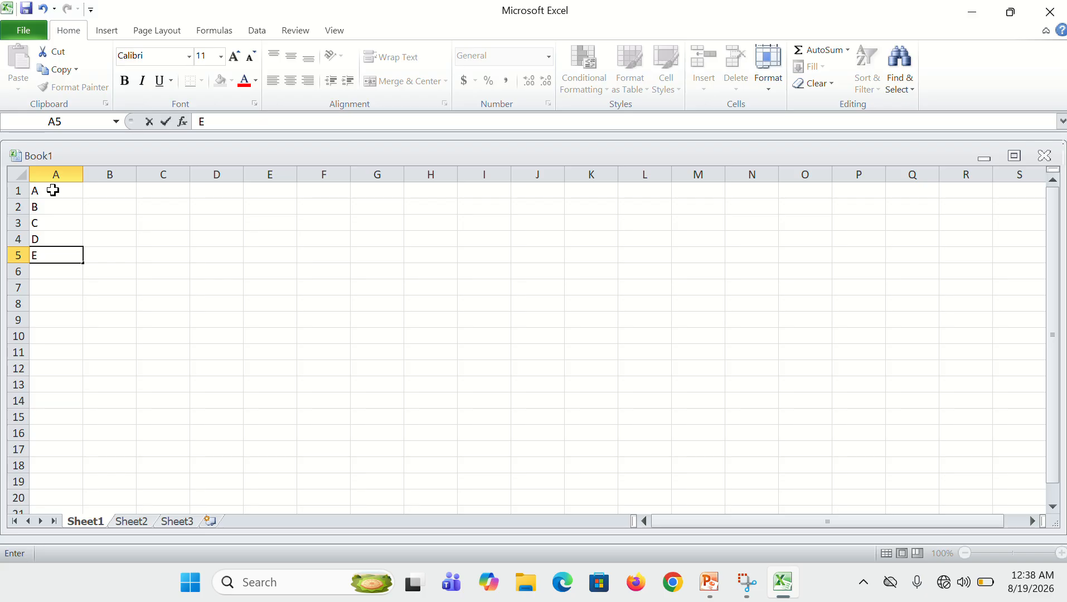
Enter the amounts 100, 200, 320, 245 and 600 down cells B1 to B5
click(102, 197)
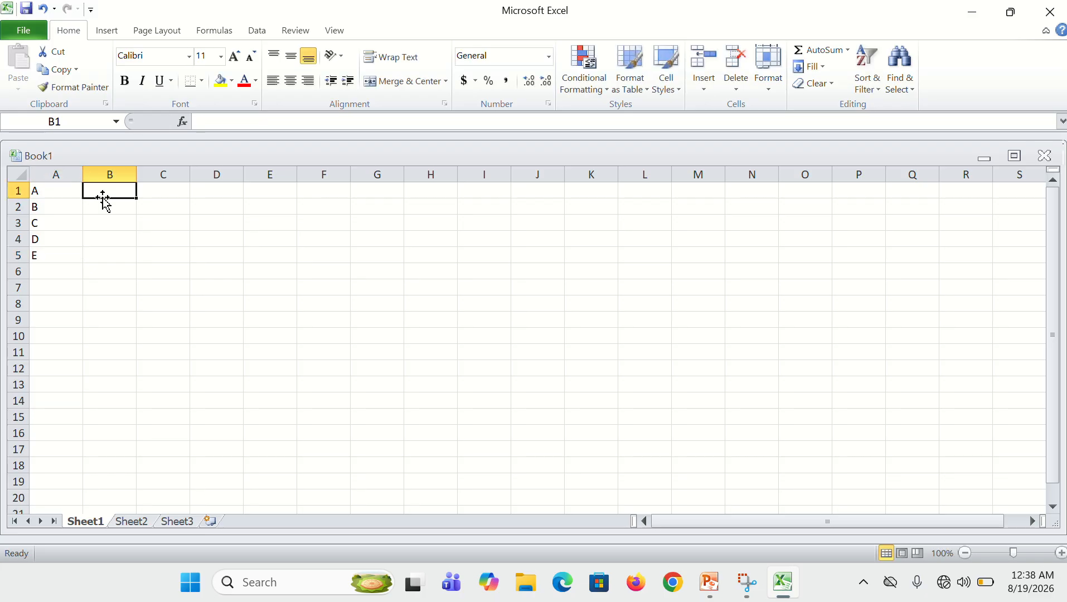
text(100)
key(Return)
text(2)
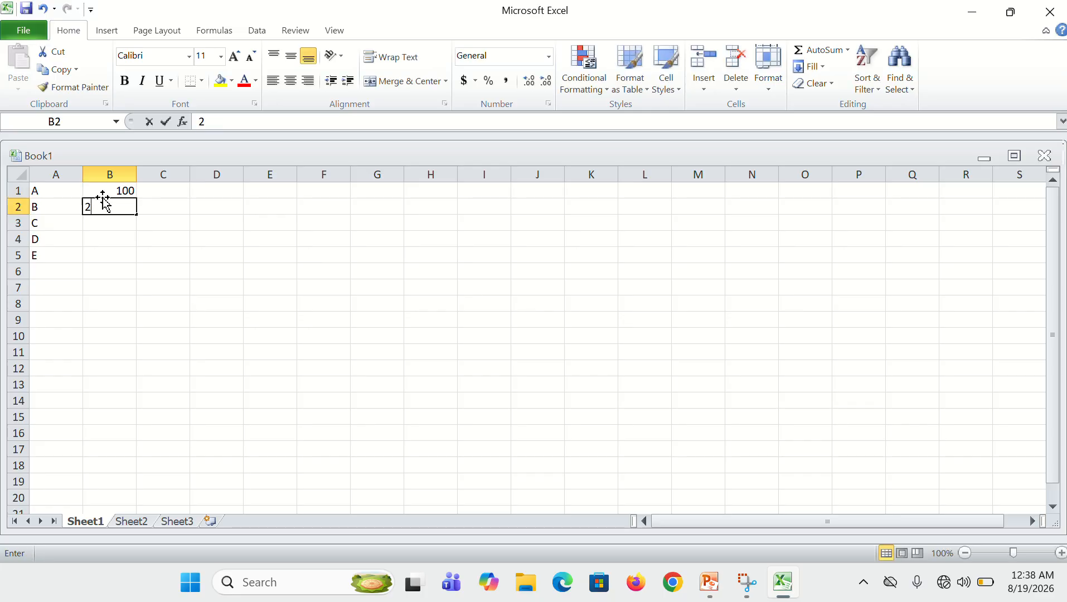
text(00)
key(Return)
text(32)
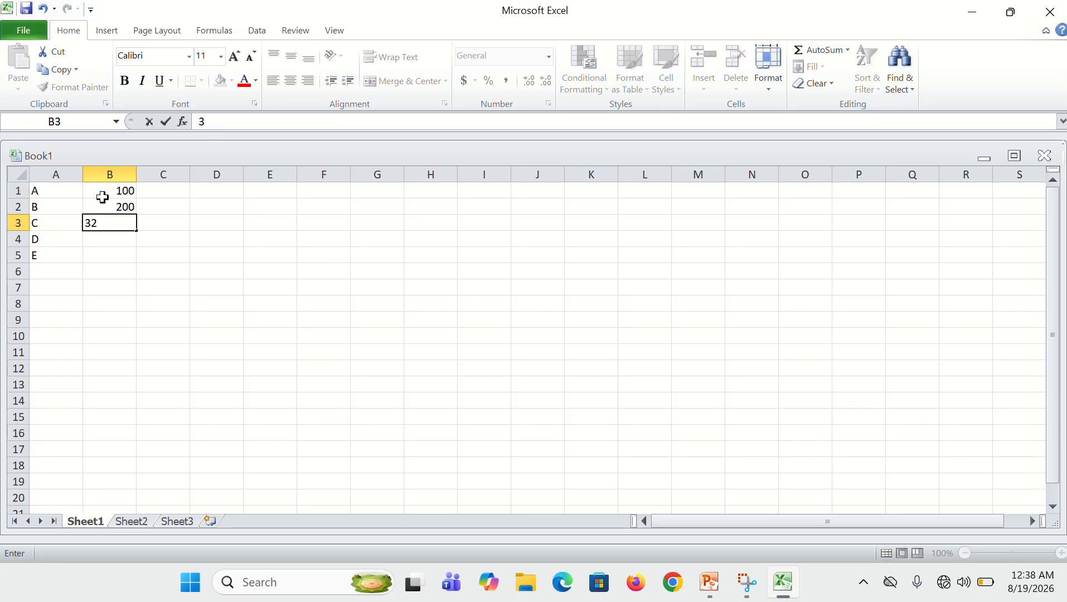
text(0)
key(Return)
text(2)
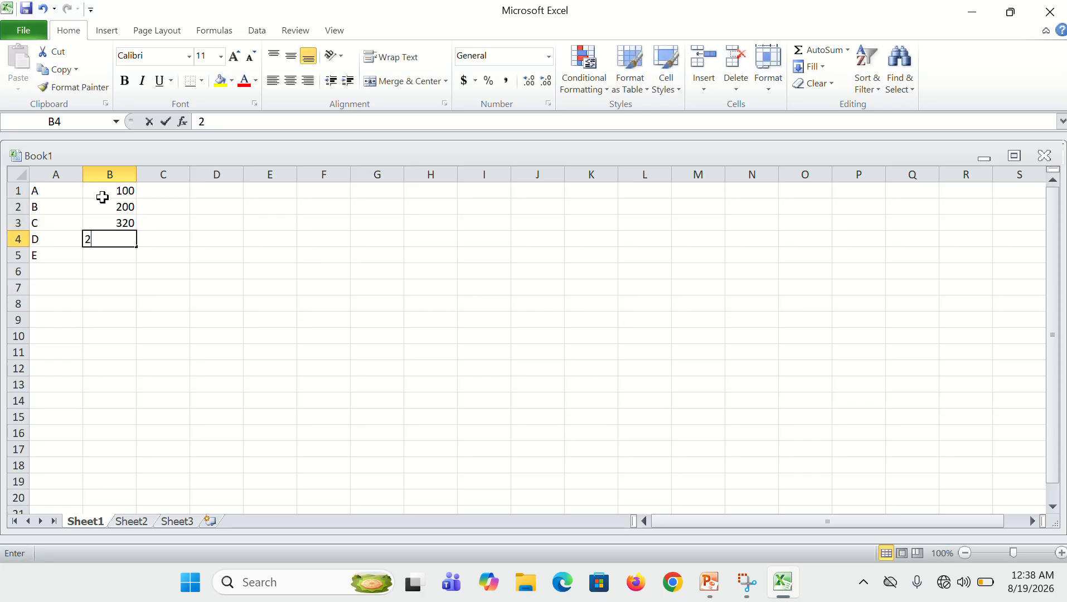
text(45)
key(Return)
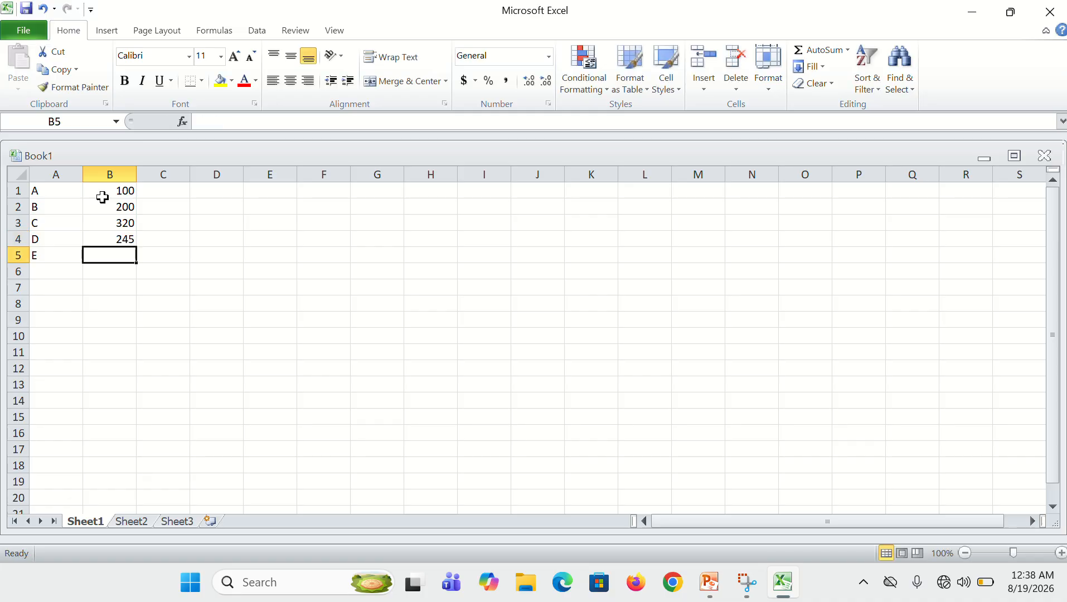
text(600)
key(Return)
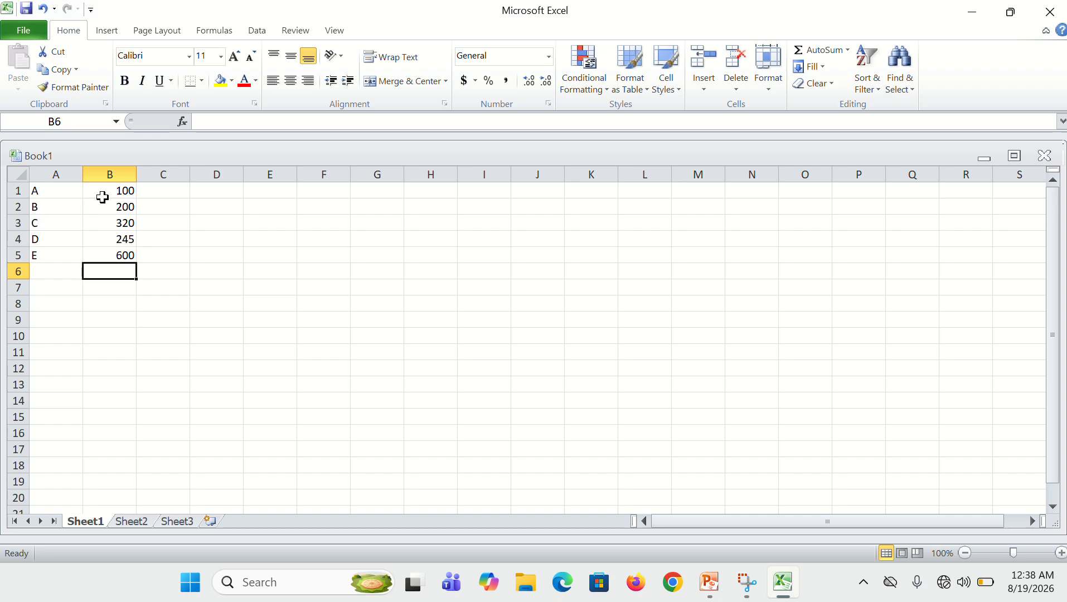
Enter the percentages 10%, 5%, 14%, 6% and 8% down cells C1 to C5
key(Right)
key(Up)
key(Up)
key(Up)
key(Up)
key(Up)
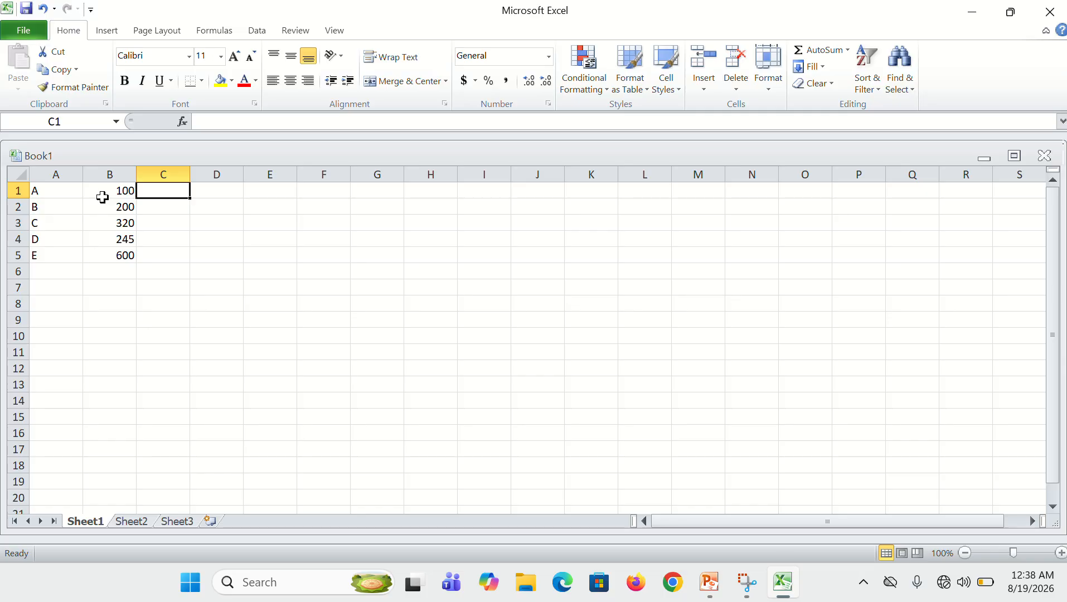
text(10)
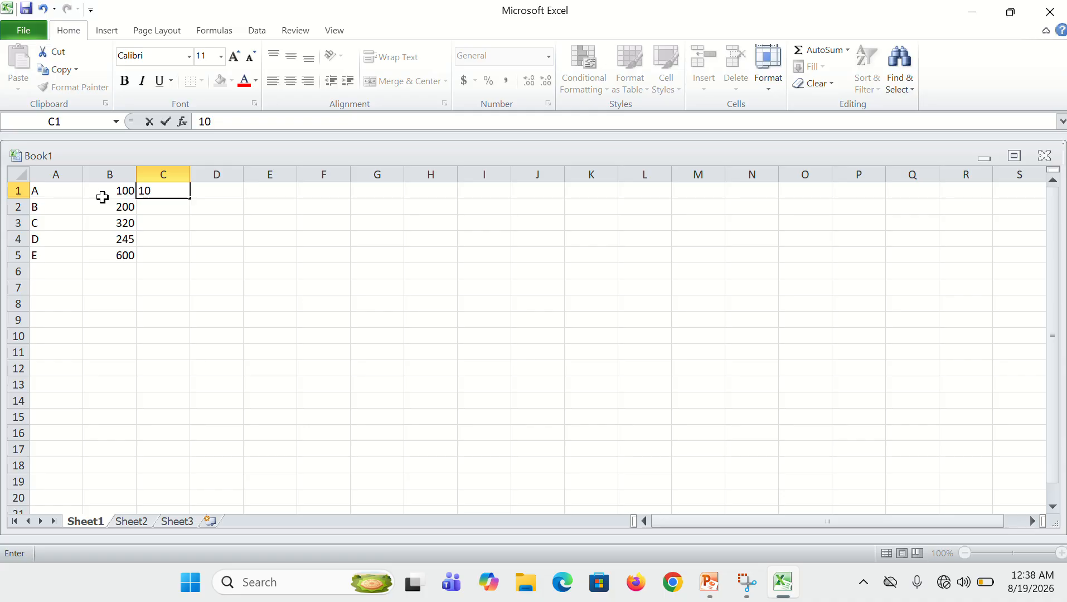
text(5)
key(BackSpace)
text(%)
key(Return)
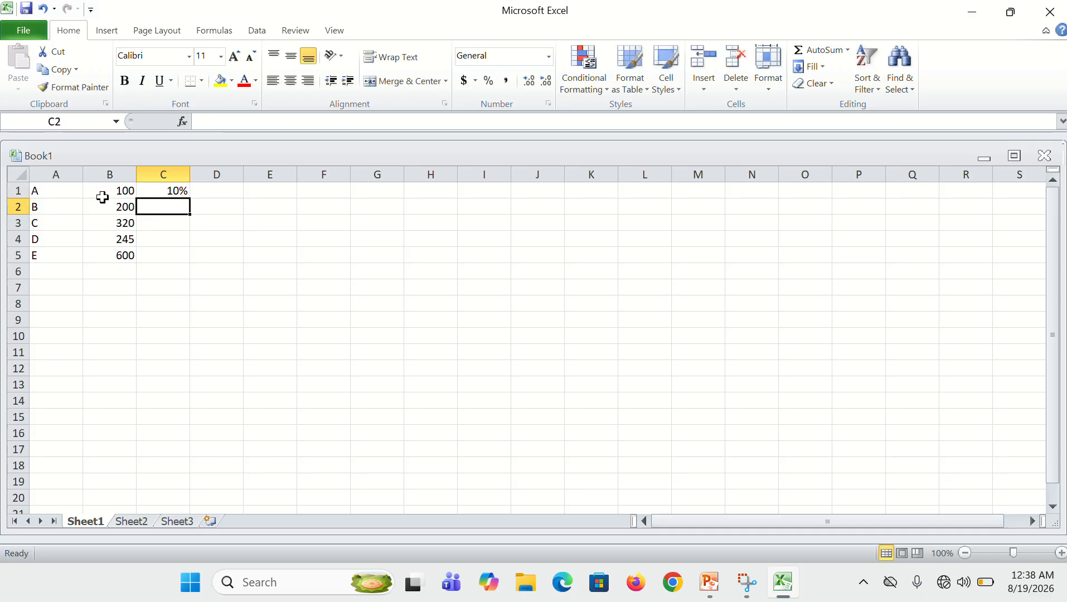
text(5%)
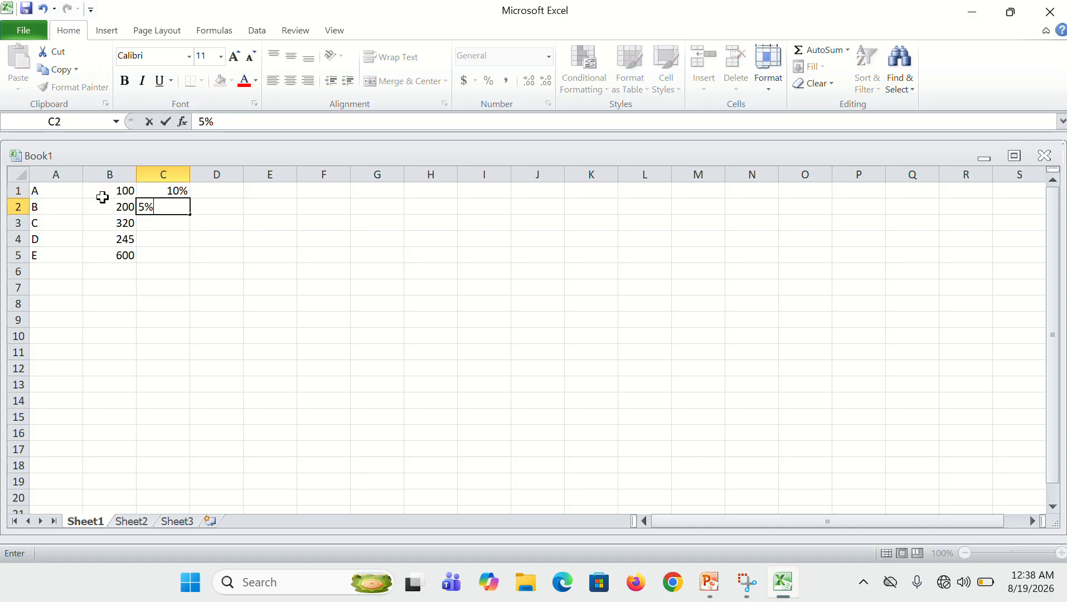
key(Return)
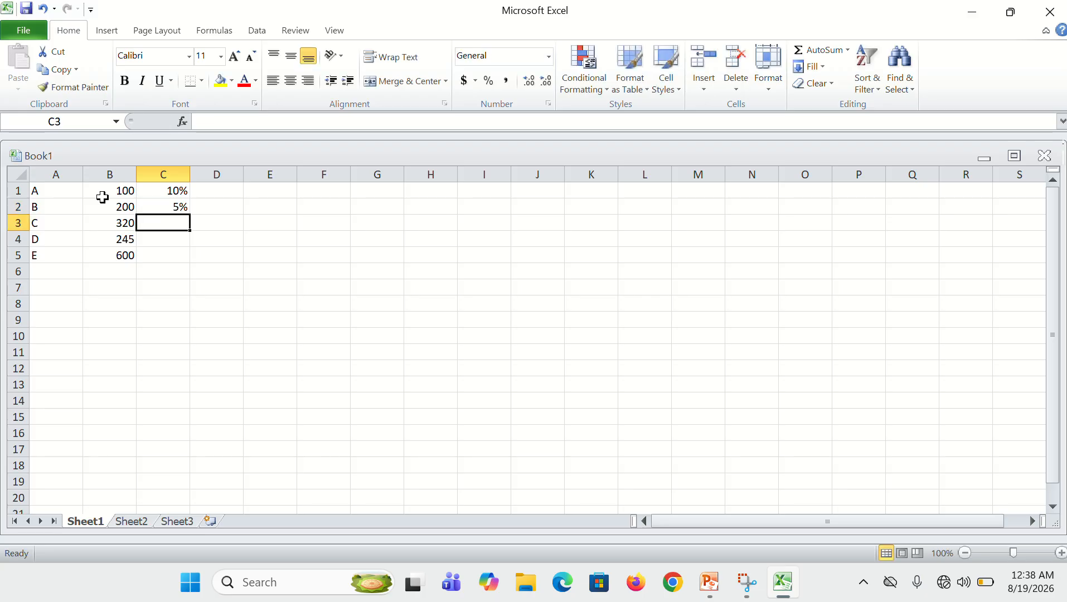
text(14)
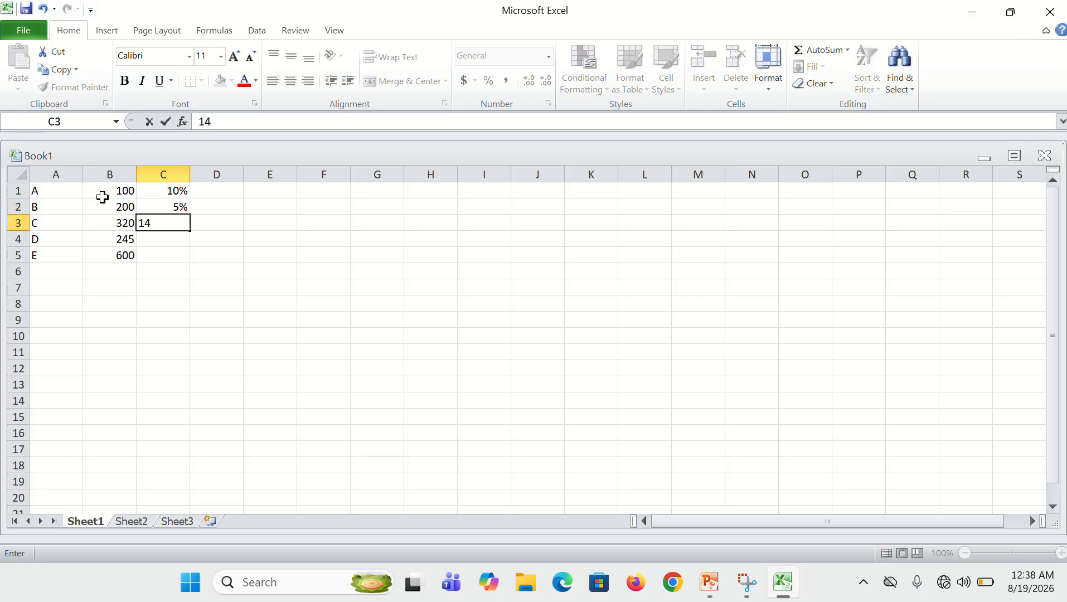
text(%)
key(Return)
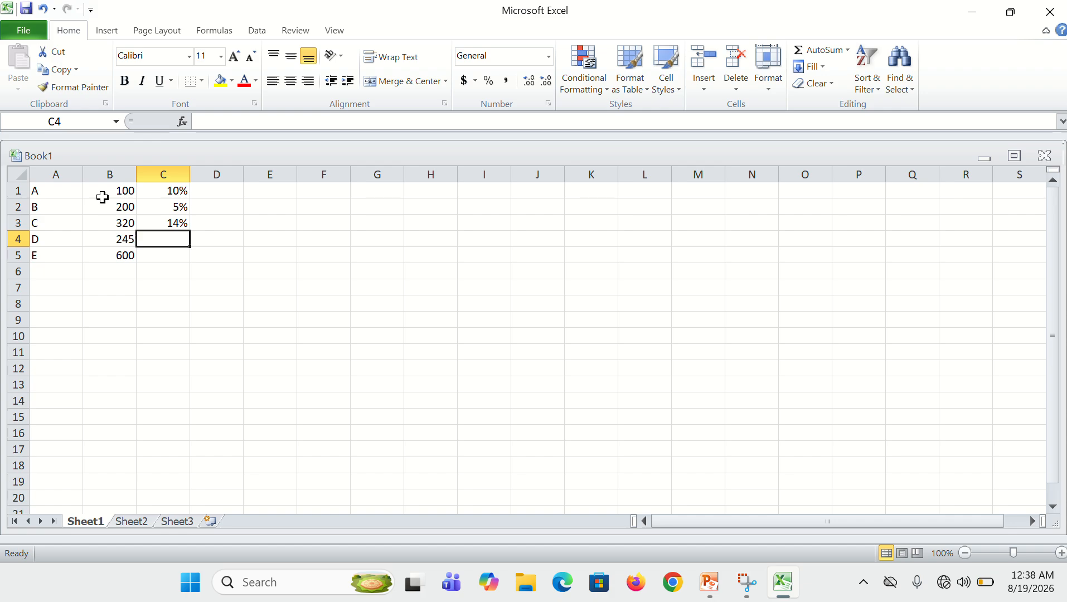
text(6%)
key(Return)
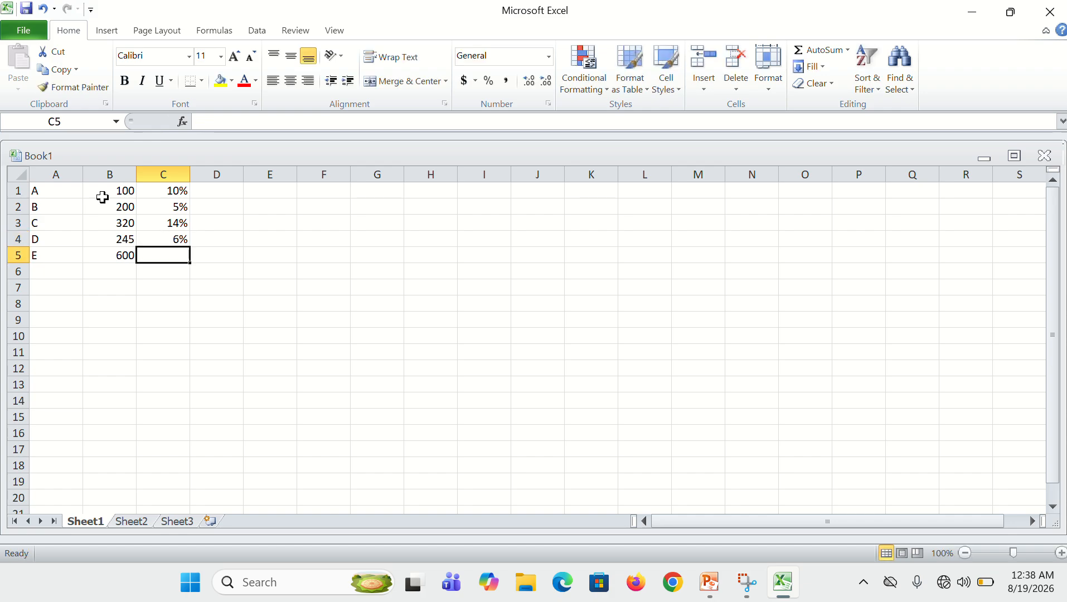
text(8%)
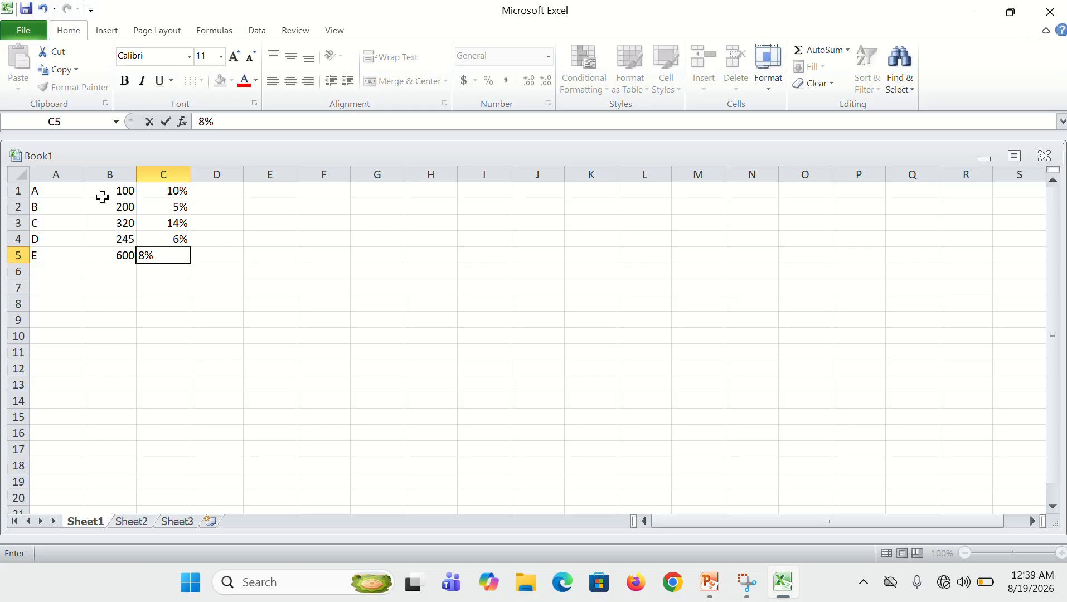
key(Tab)
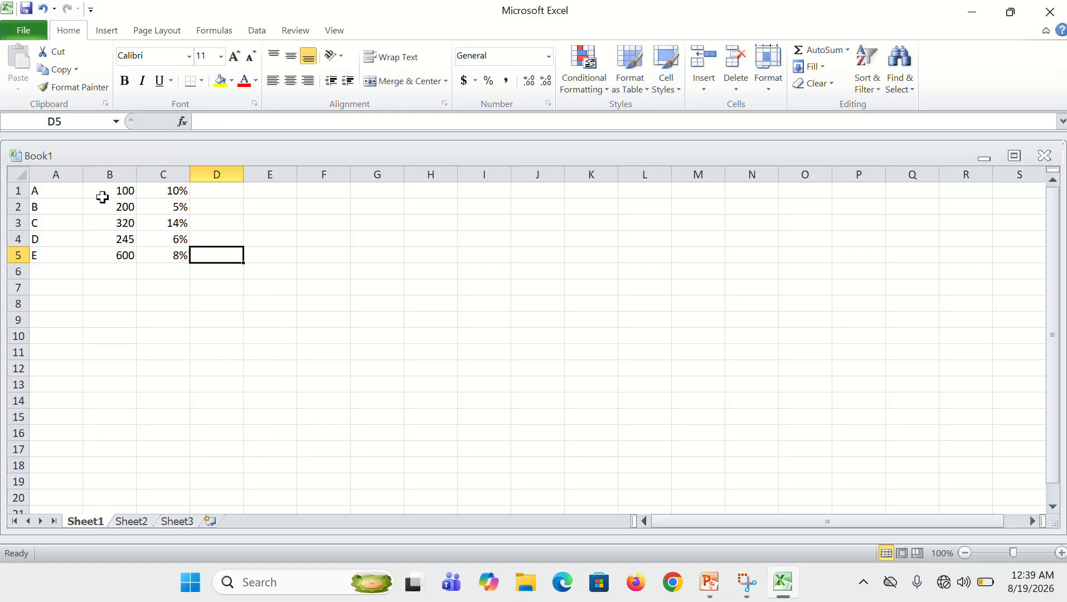
Select cell D1 beside the first row's percentage
key(Up)
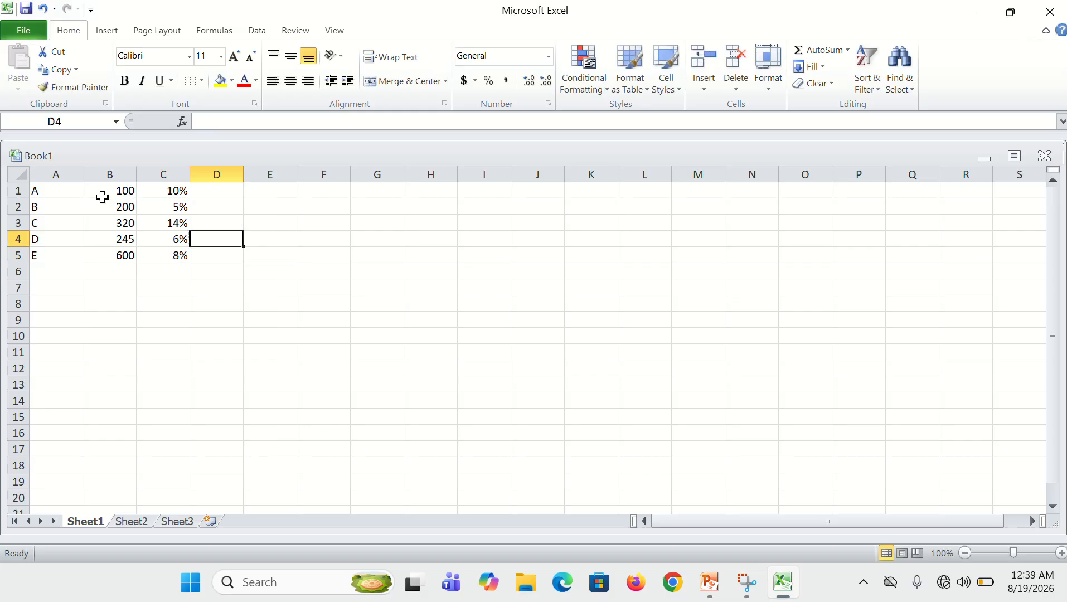
key(Up)
key(Up)
key(Up)
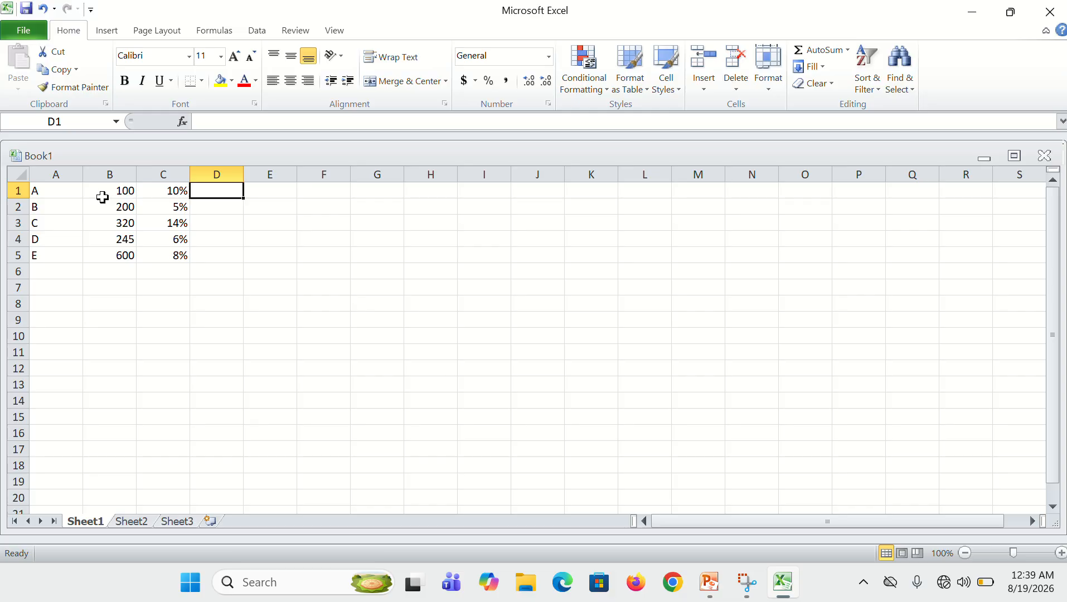
Switch to the PowerPoint presentation and review the =SUM(A1:G1) and =(A1*G1) formula lines on the EXCEL CODE slide
click(713, 596)
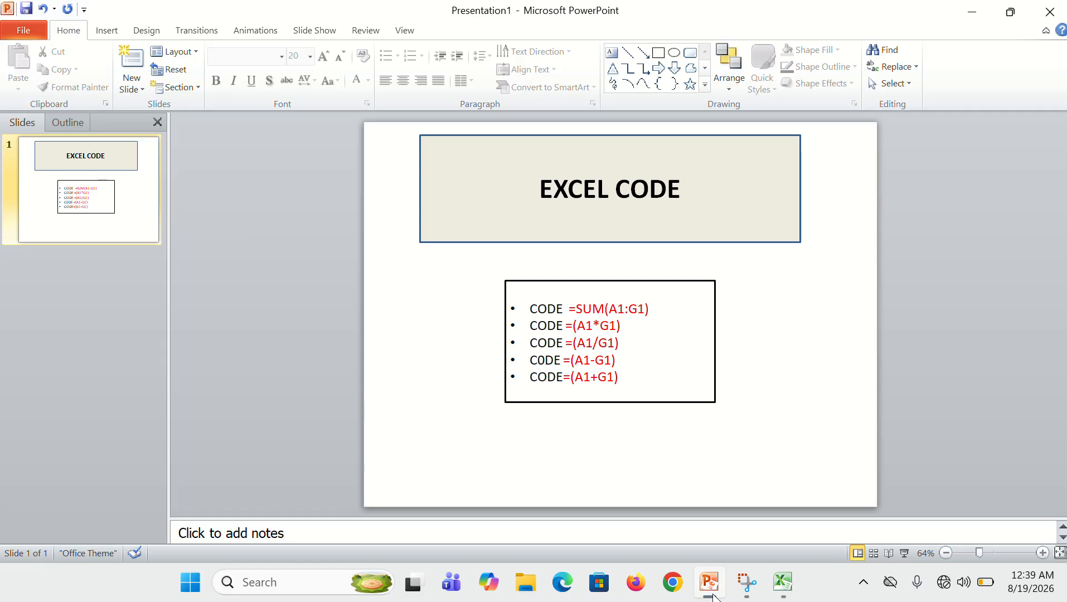
drag(570, 309, 654, 310)
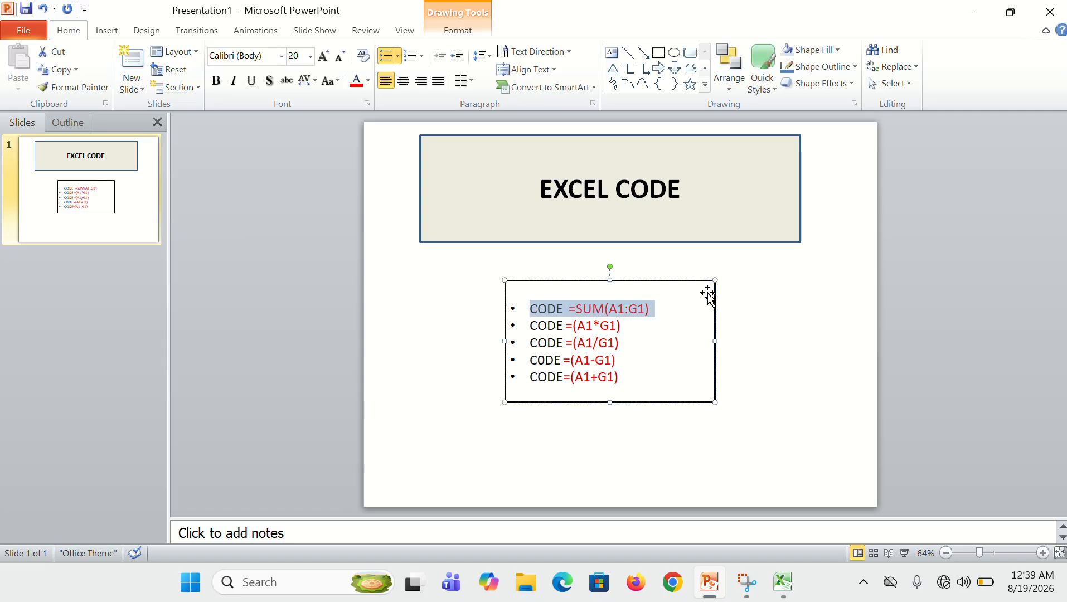
click(795, 325)
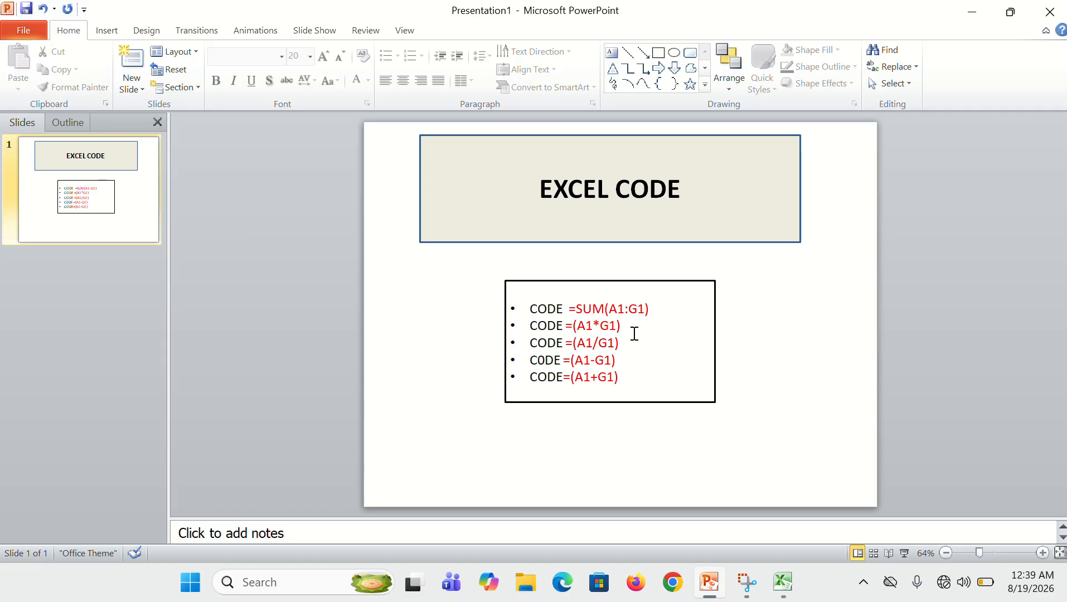
drag(621, 329, 530, 329)
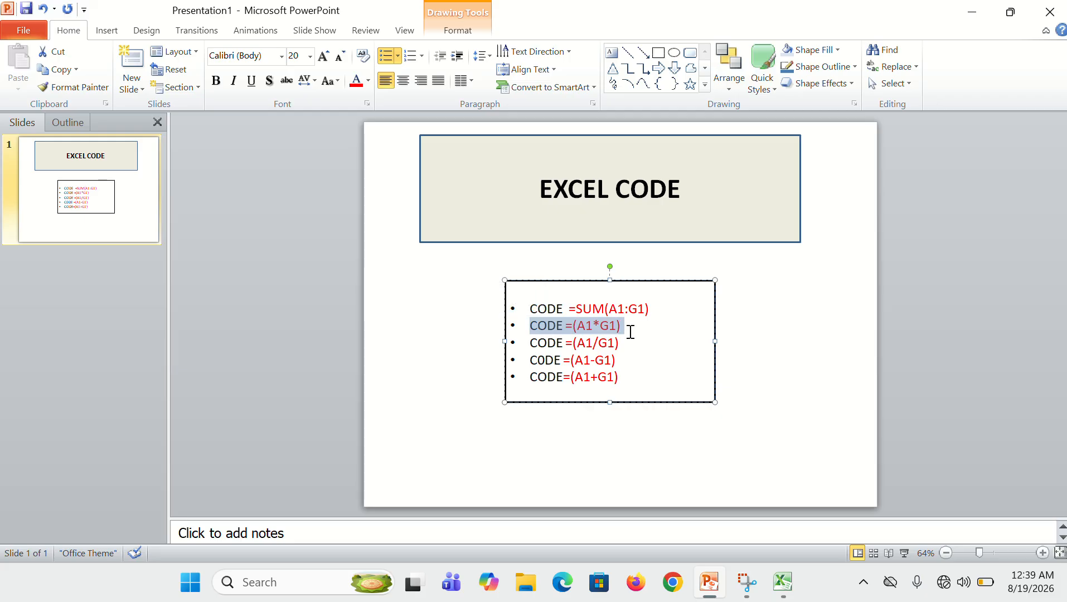
Highlight the remaining formula lines on the slide and shift the formula list box slightly to the left
drag(625, 342, 610, 388)
click(565, 362)
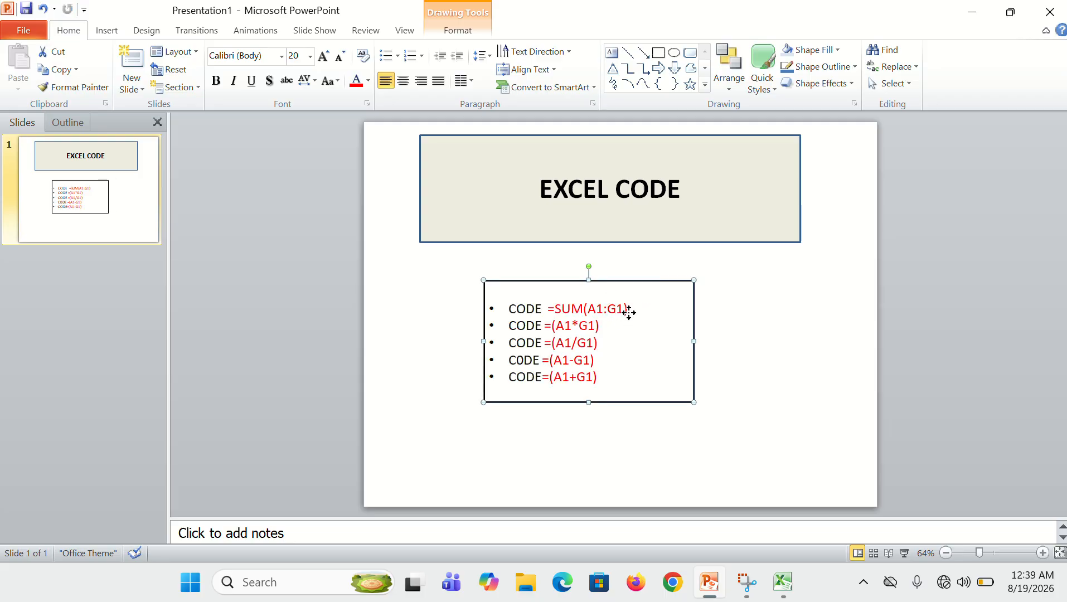
mouse_move(629, 313)
mouse_down()
mouse_move(604, 310)
mouse_move(627, 314)
mouse_up()
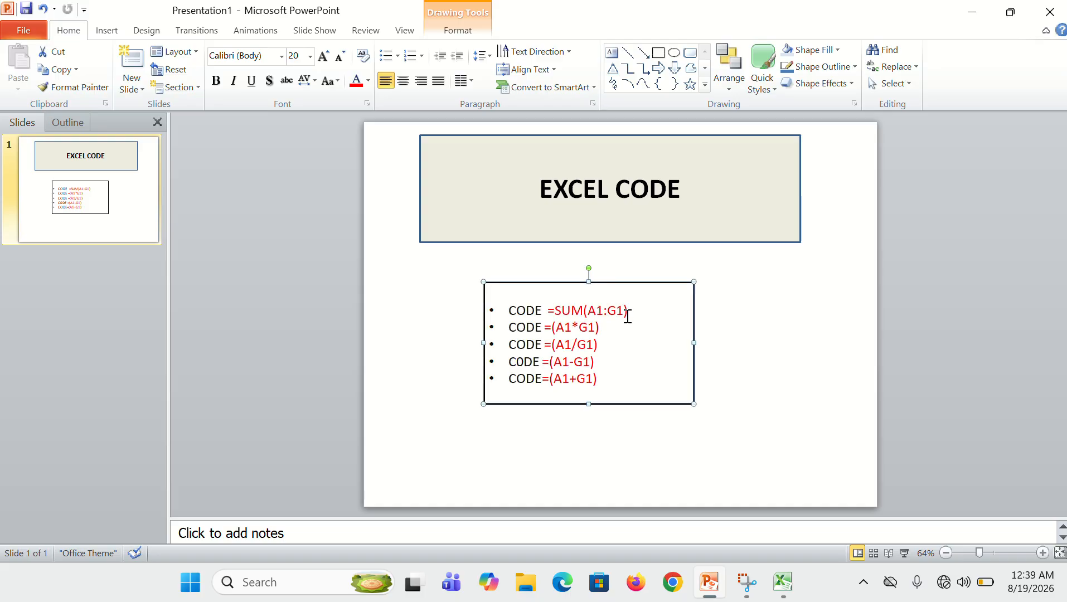
Switch back to the Excel workbook and enter the formula =B1*C1 in cell D1
click(786, 586)
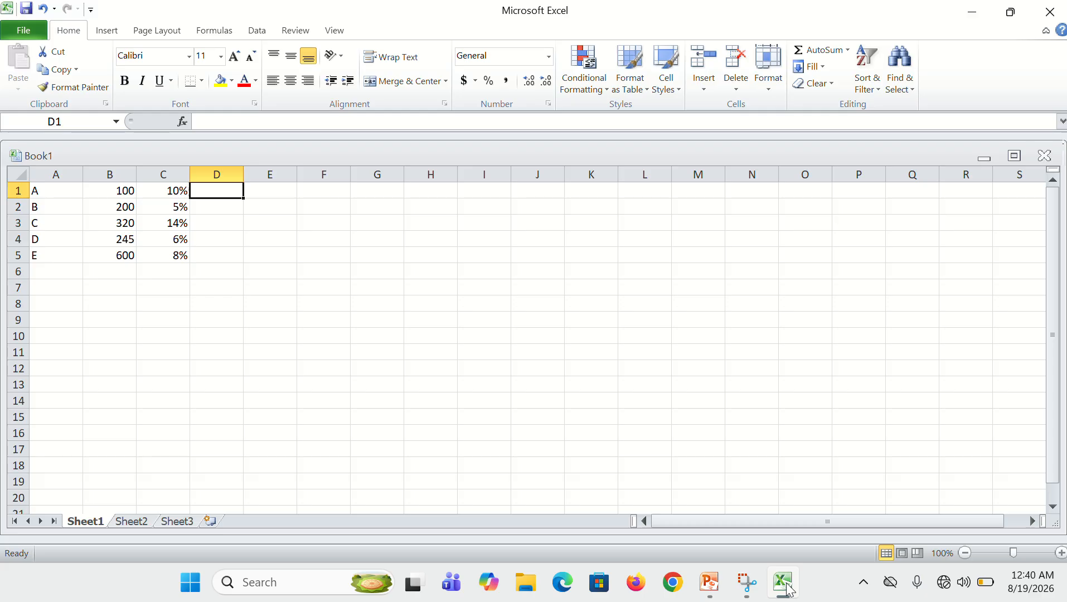
text(=)
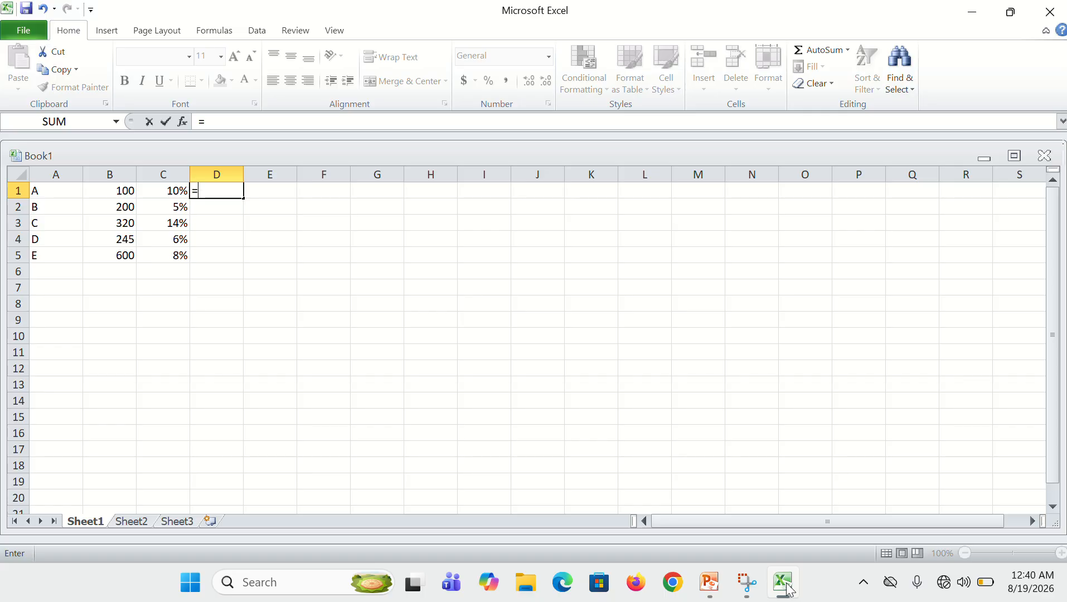
text(B)
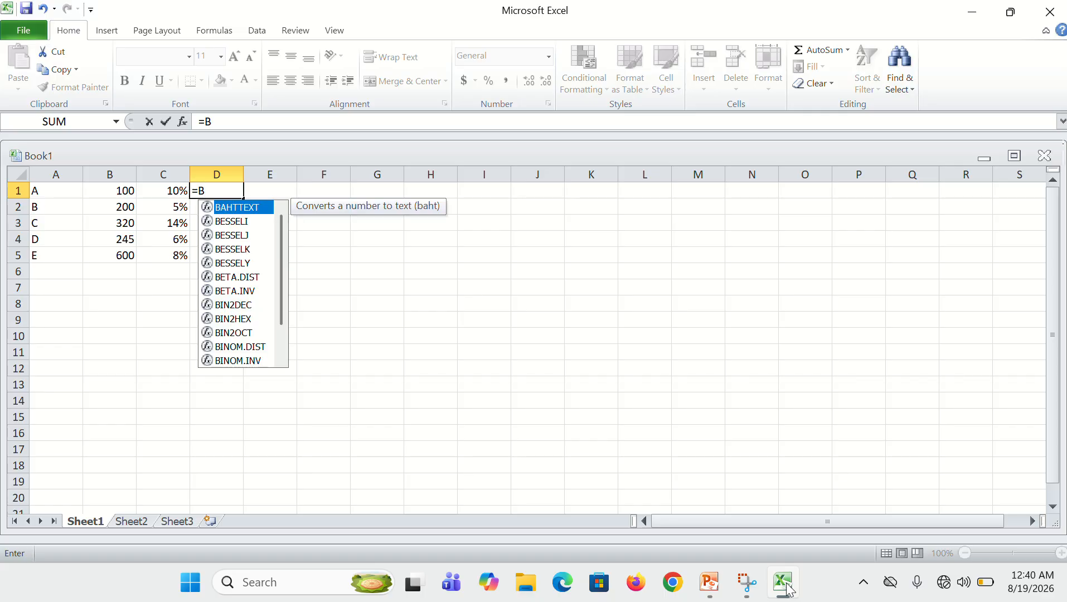
text(1)
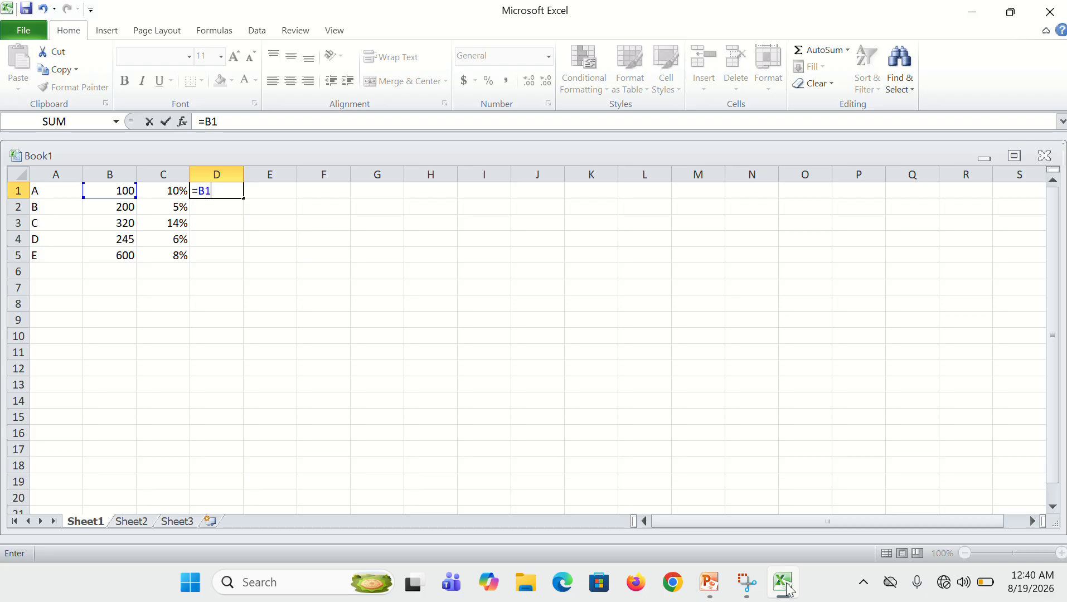
text(*C1)
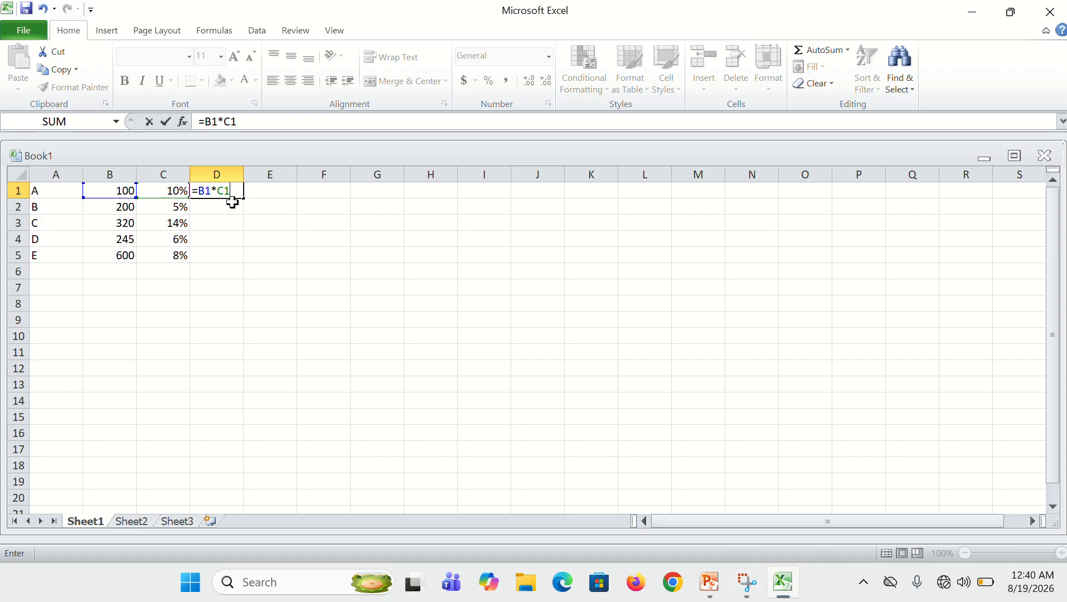
key(ctrl+Return)
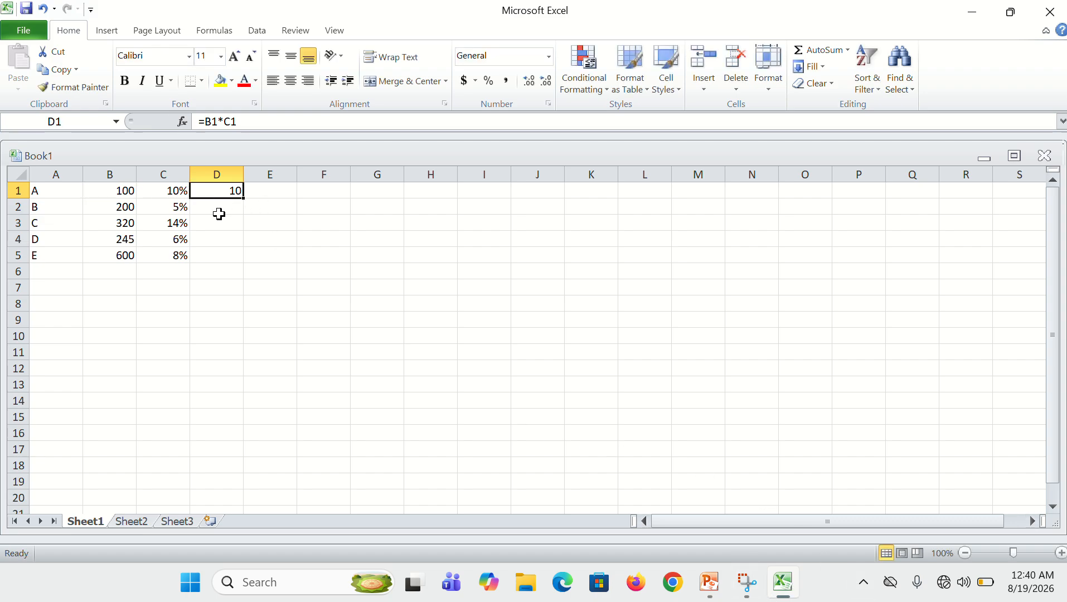
Enter the formula =B2*C2 in cell D2 to calculate the second row's percentage amount
click(218, 214)
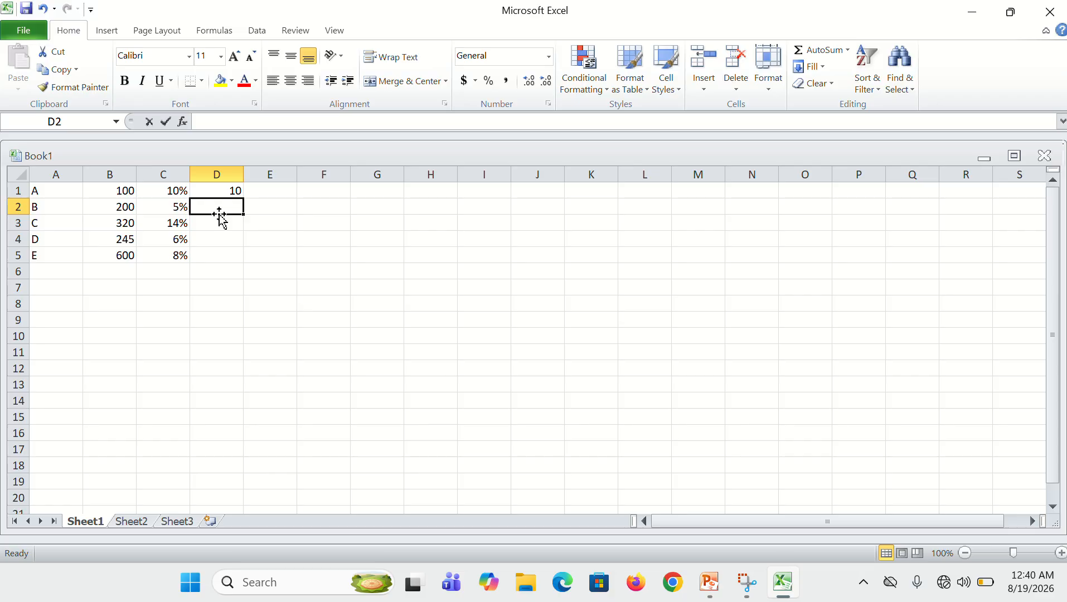
text(B)
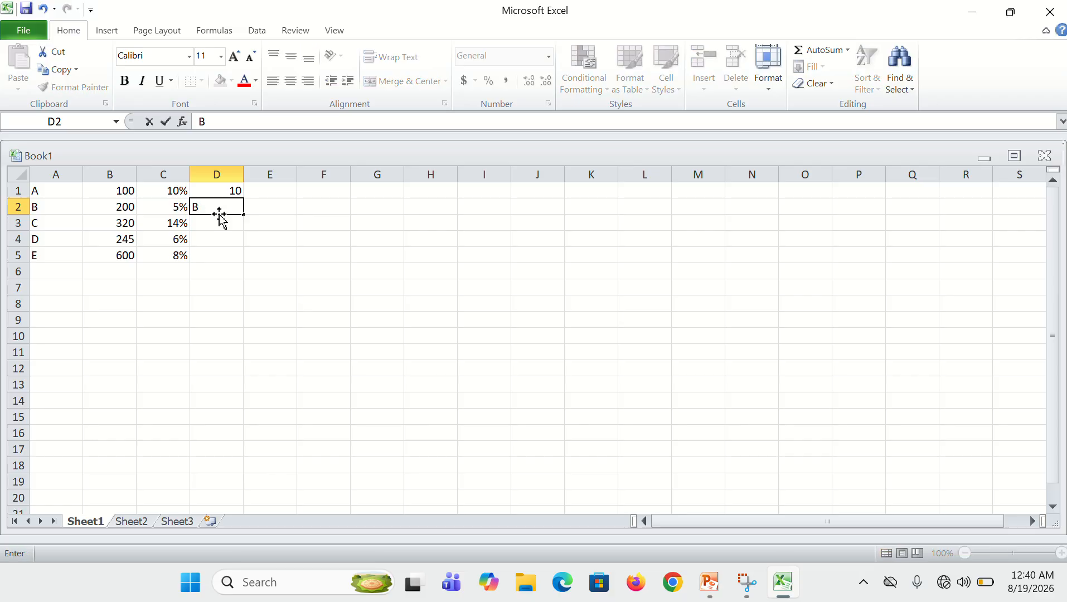
key(BackSpace)
text(=)
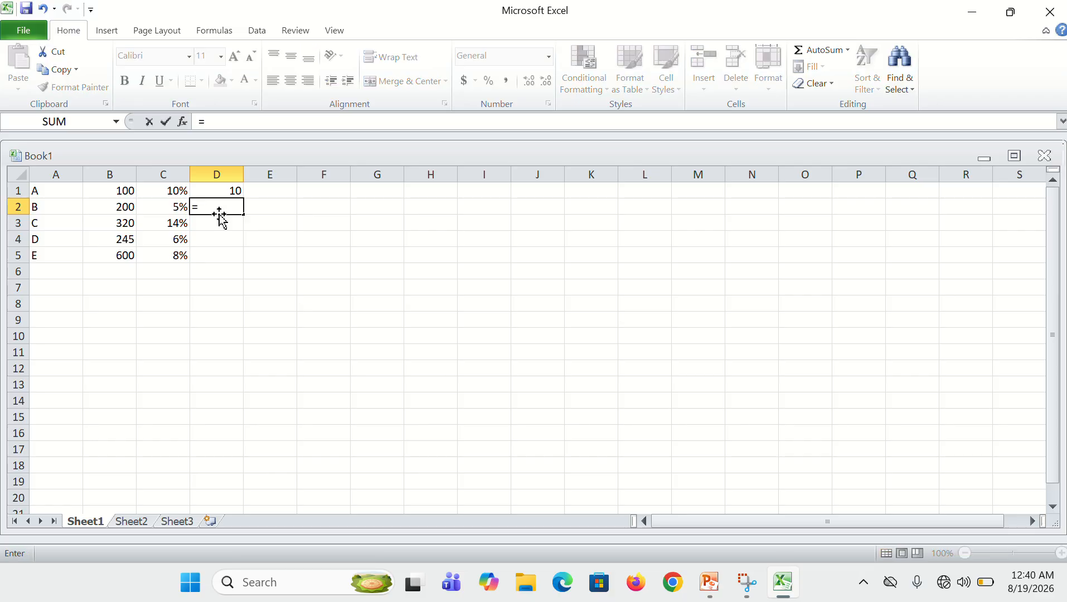
text(B2)
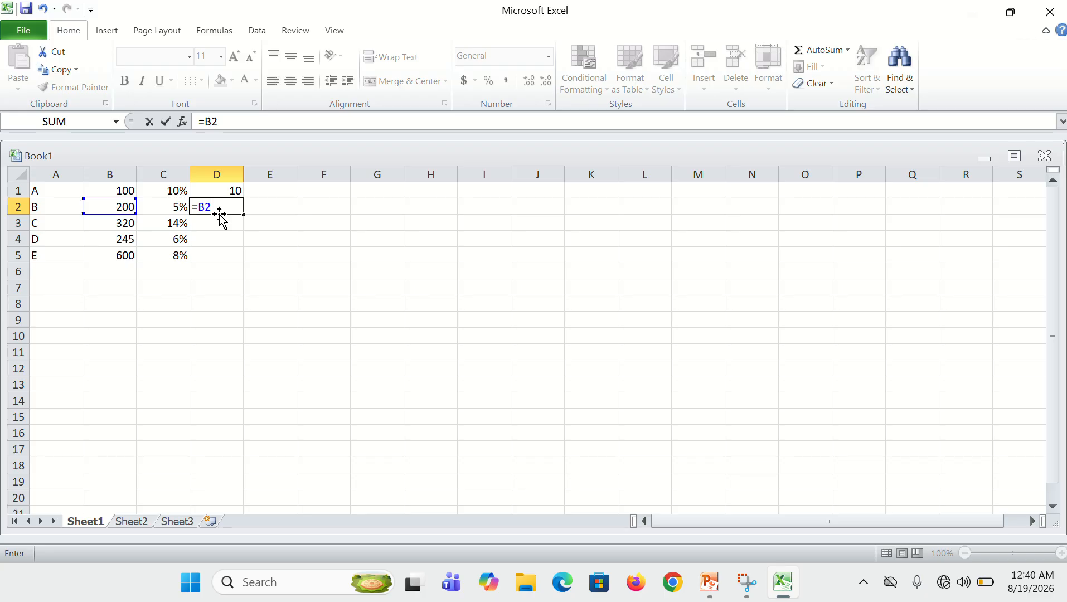
text(*C)
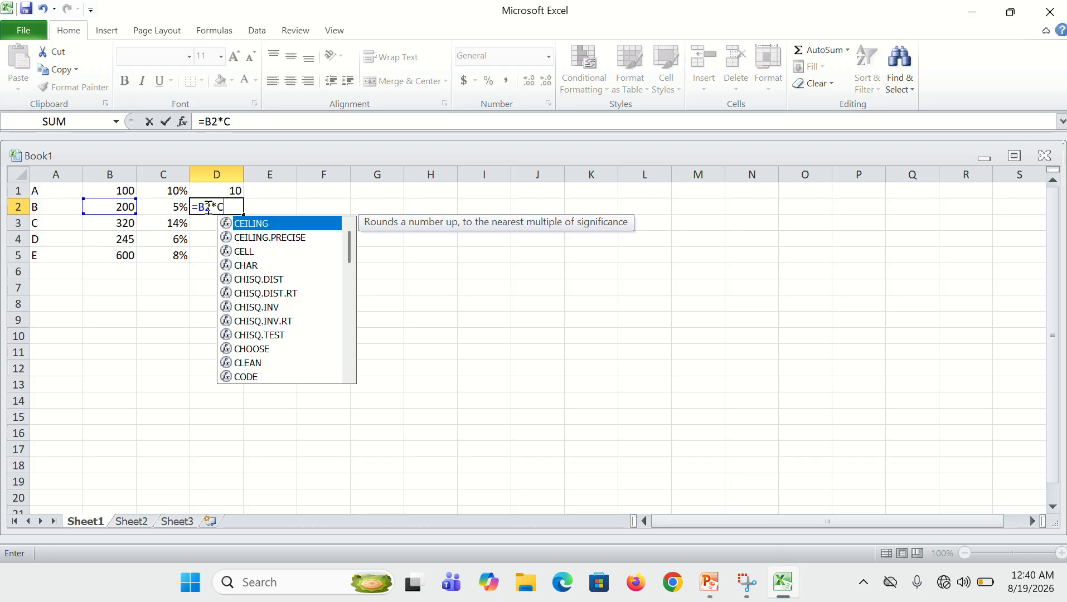
text(2)
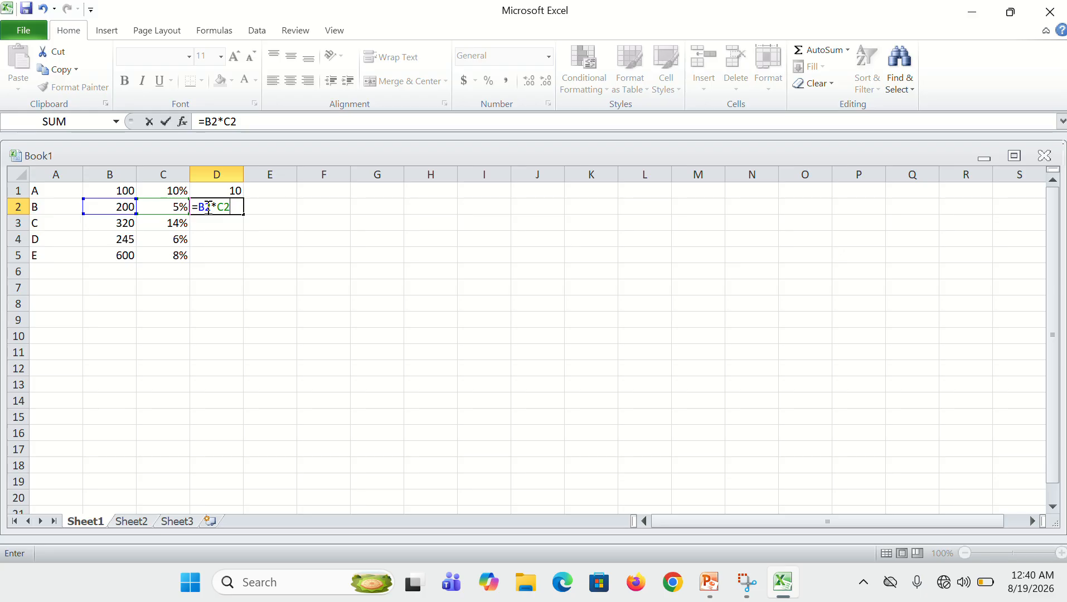
key(Return)
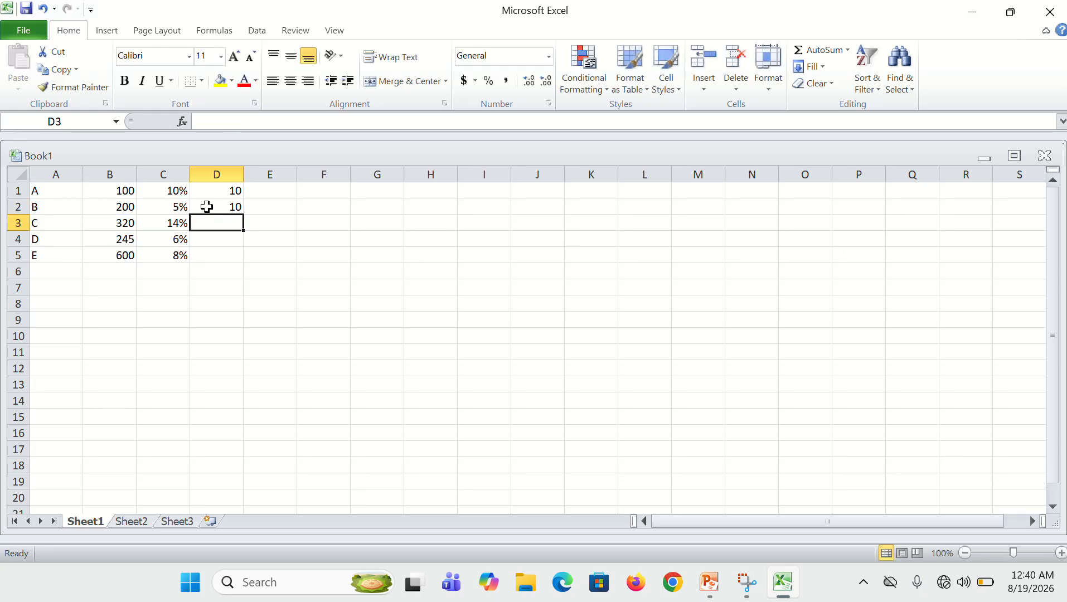
Enter the formula =B3*C3 in cell D3 to calculate the third row's percentage amount
text(=B3)
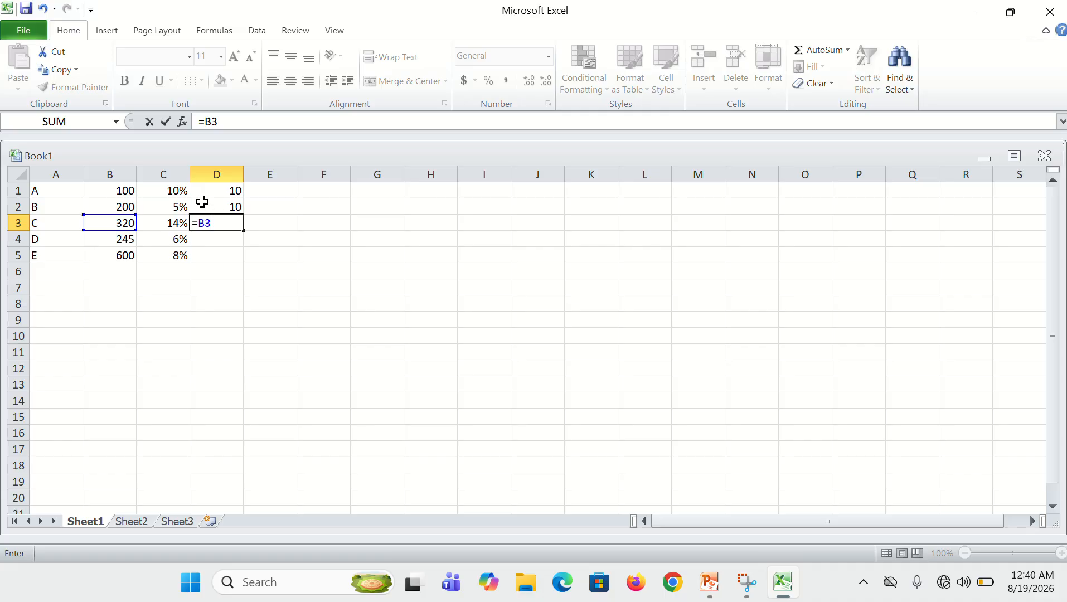
text(8C3)
key(BackSpace)
key(BackSpace)
key(BackSpace)
text(8)
key(BackSpace)
text(*C)
key(Return)
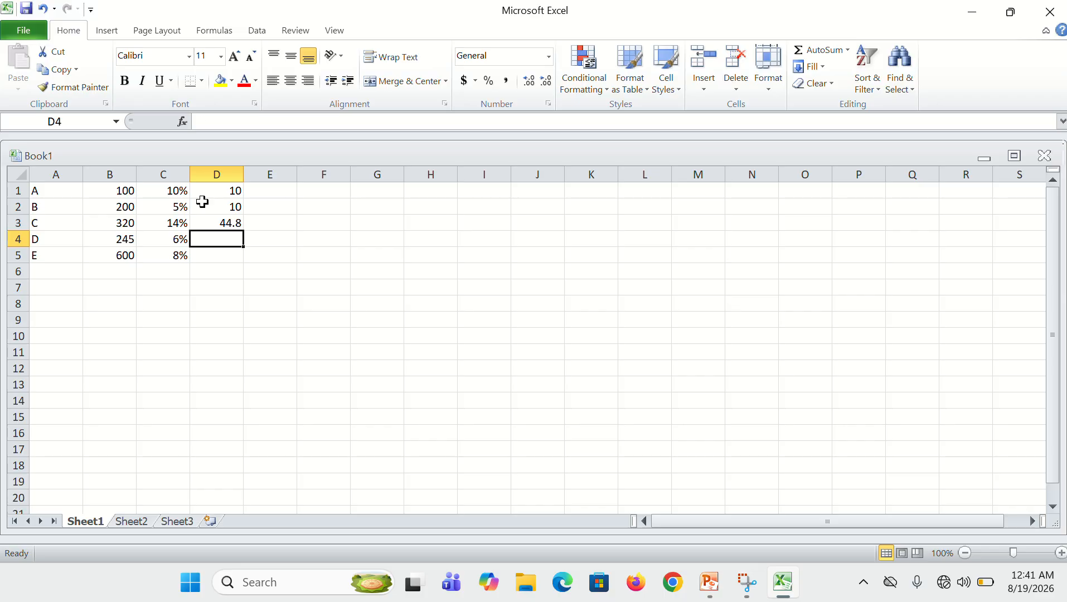
text(B4*)
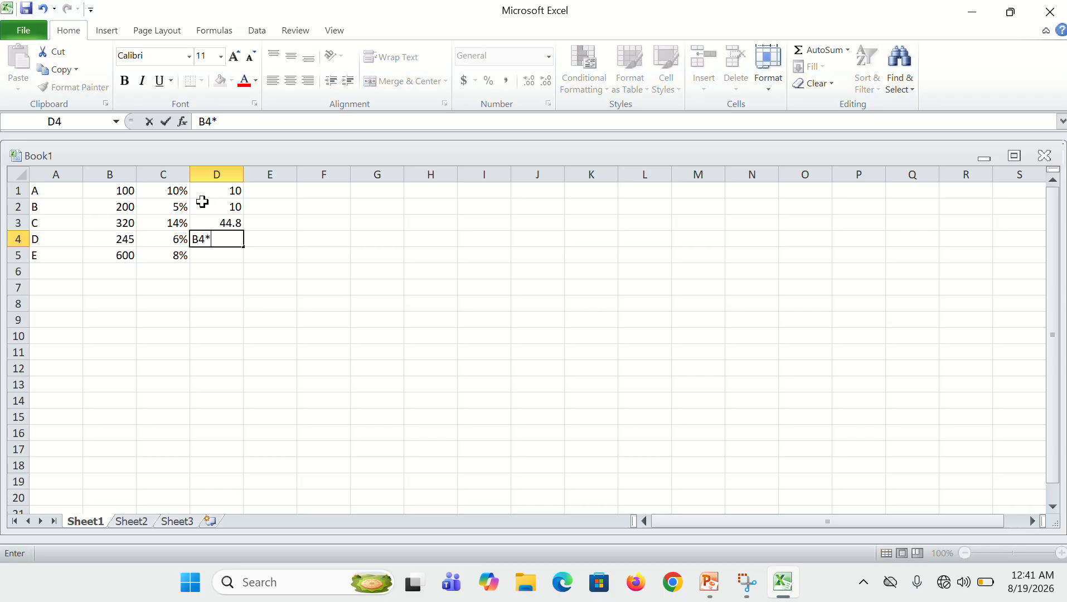
text(C4)
key(Left)
key(Left)
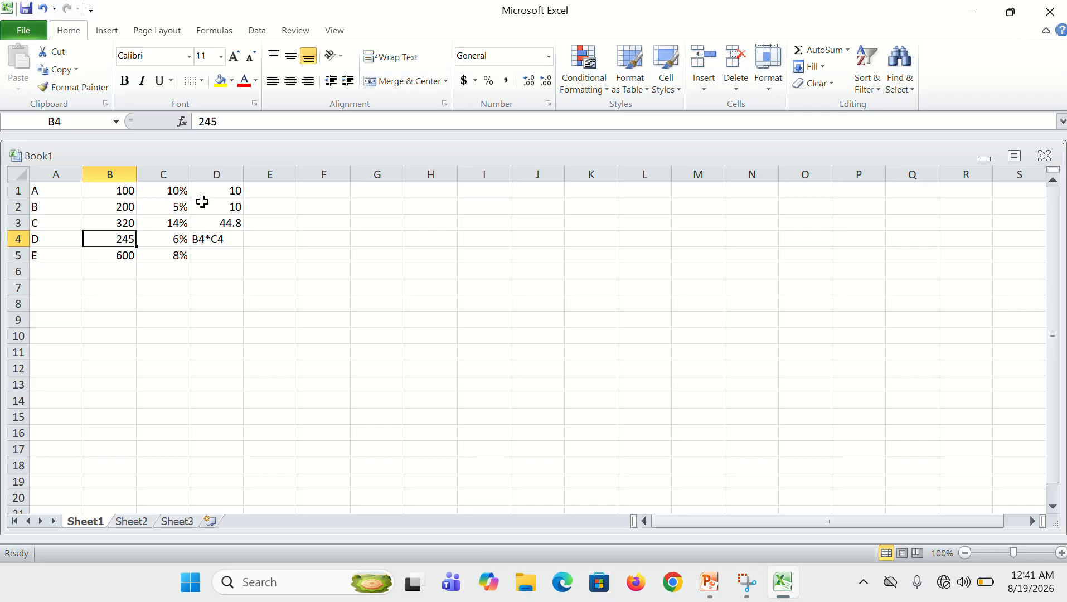
key(Right)
key(Right)
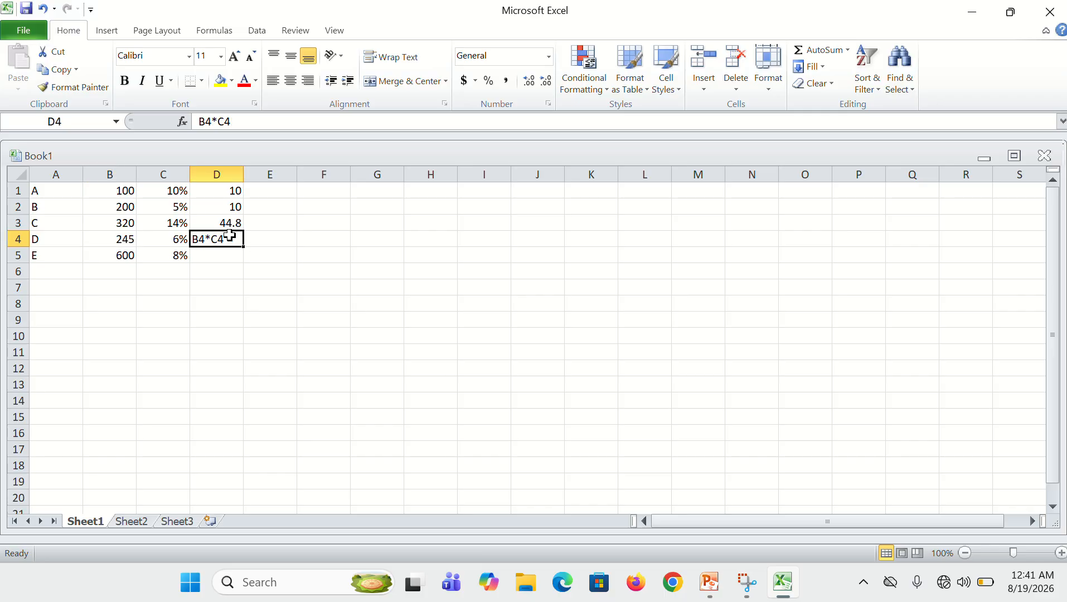
key(Left)
key(Down)
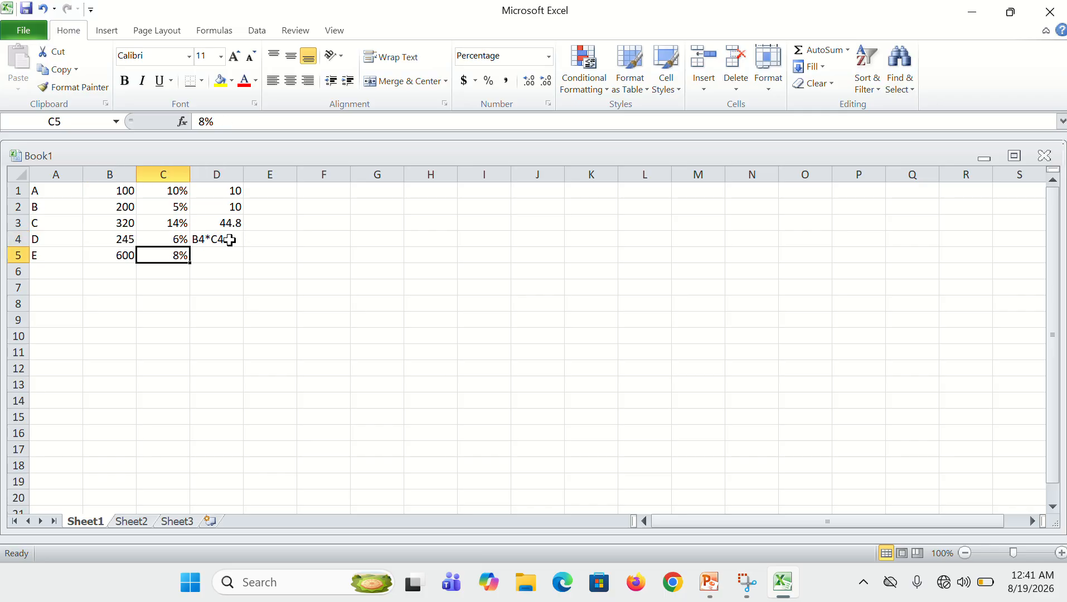
key(Up)
key(Right)
Enter the formula =B4*C4 in cell D4 to calculate the fourth row's percentage amount
text(=)
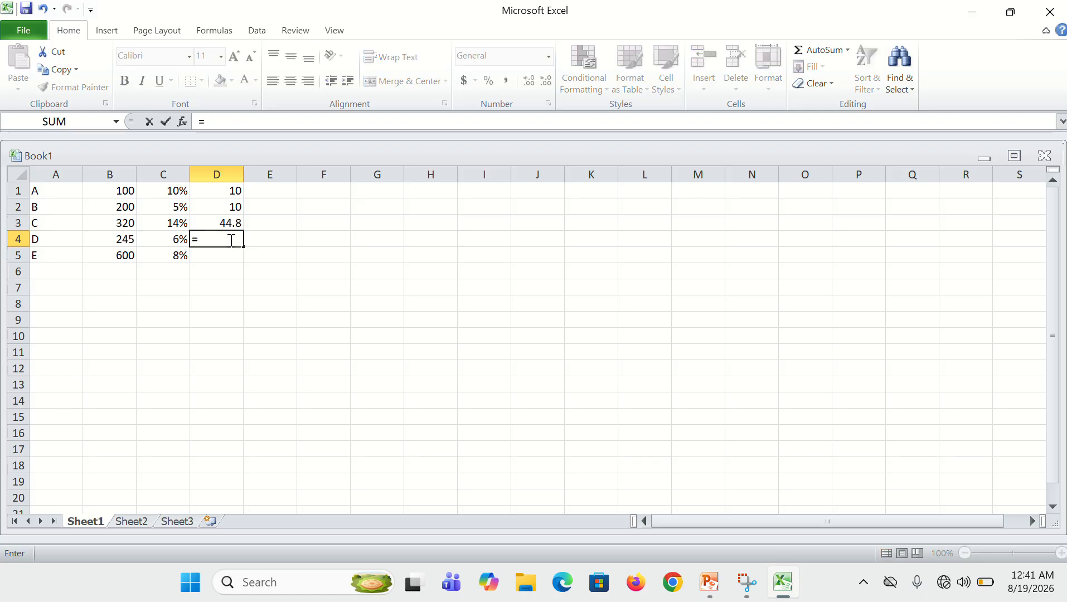
text(B4*)
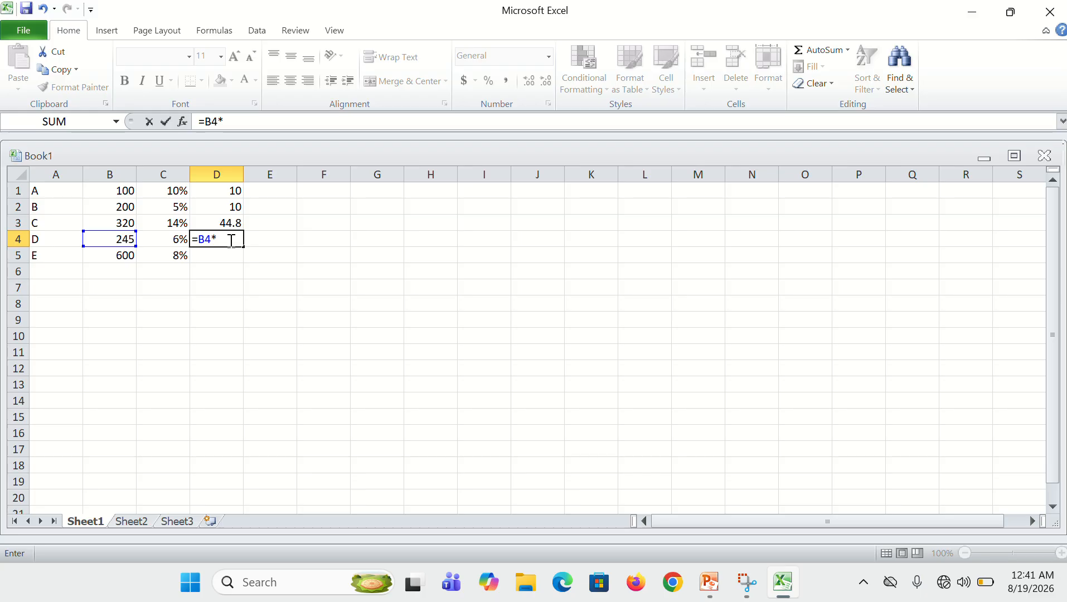
text(C4)
key(Return)
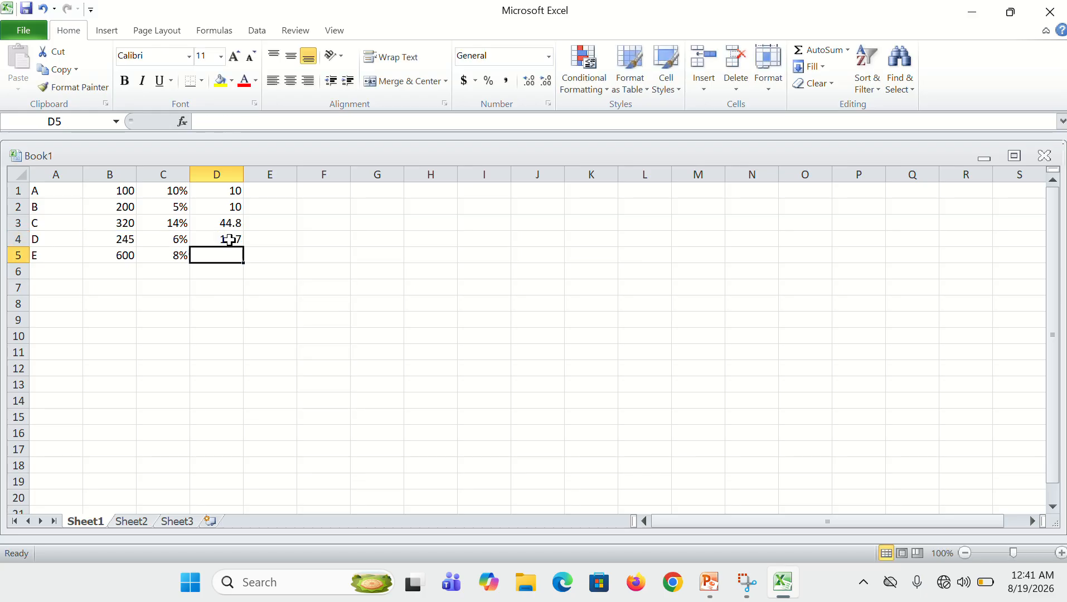
Enter the formula =B5*C5 in cell D5 to calculate the fifth row's percentage amount
text(B)
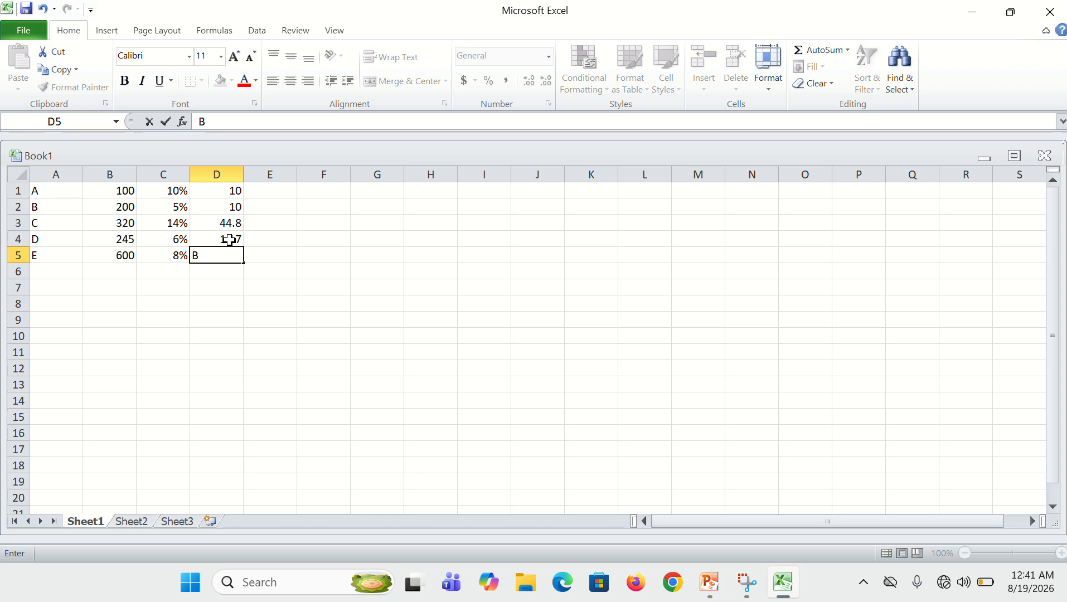
key(BackSpace)
text(=B5)
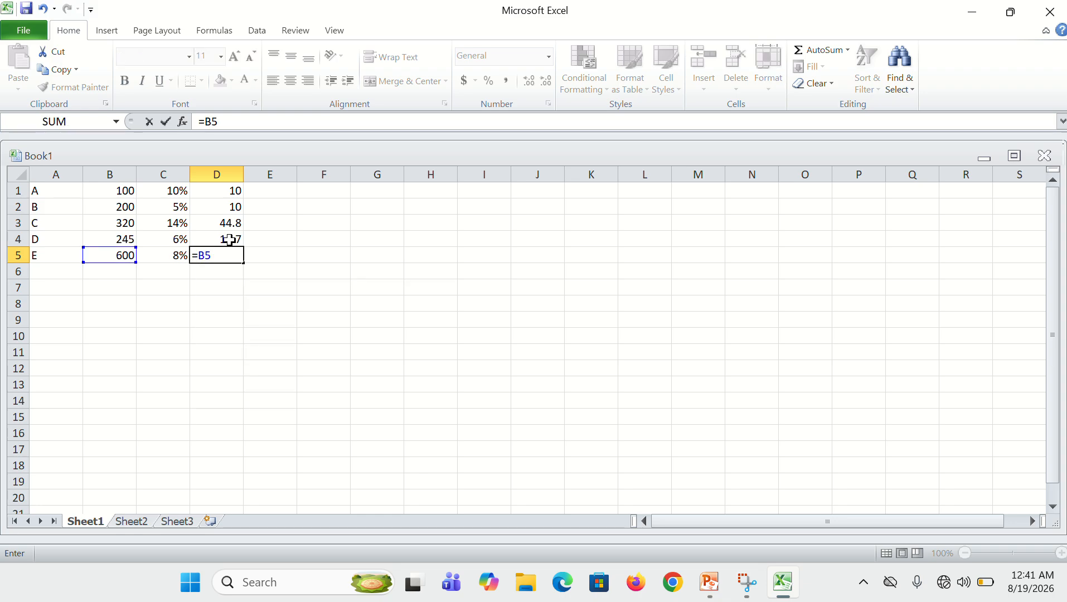
text(*C5)
key(Return)
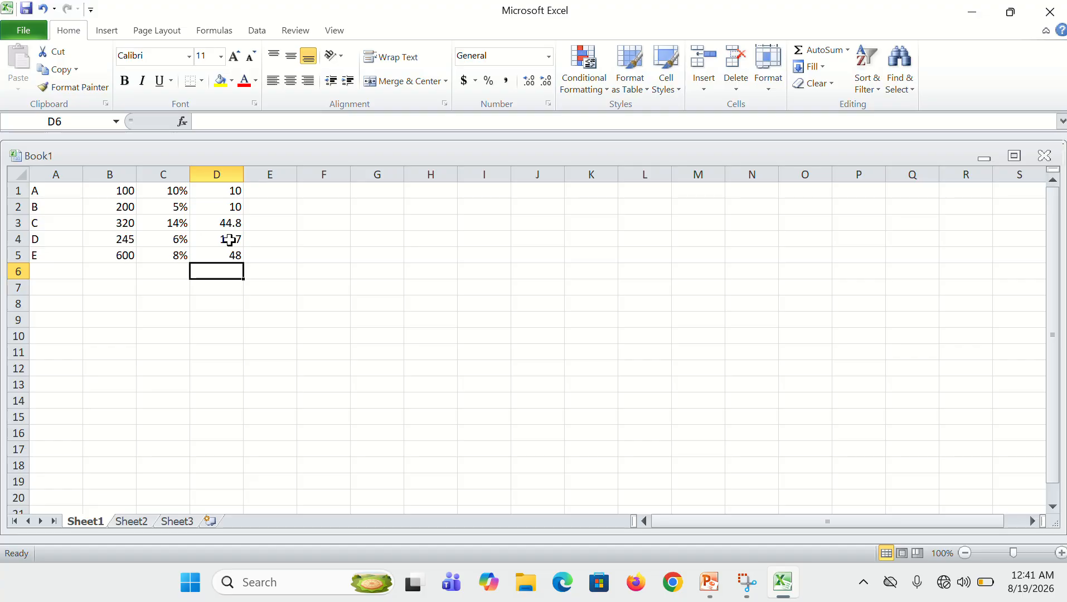
Select cell E1 beside the first row's percentage amount
key(Right)
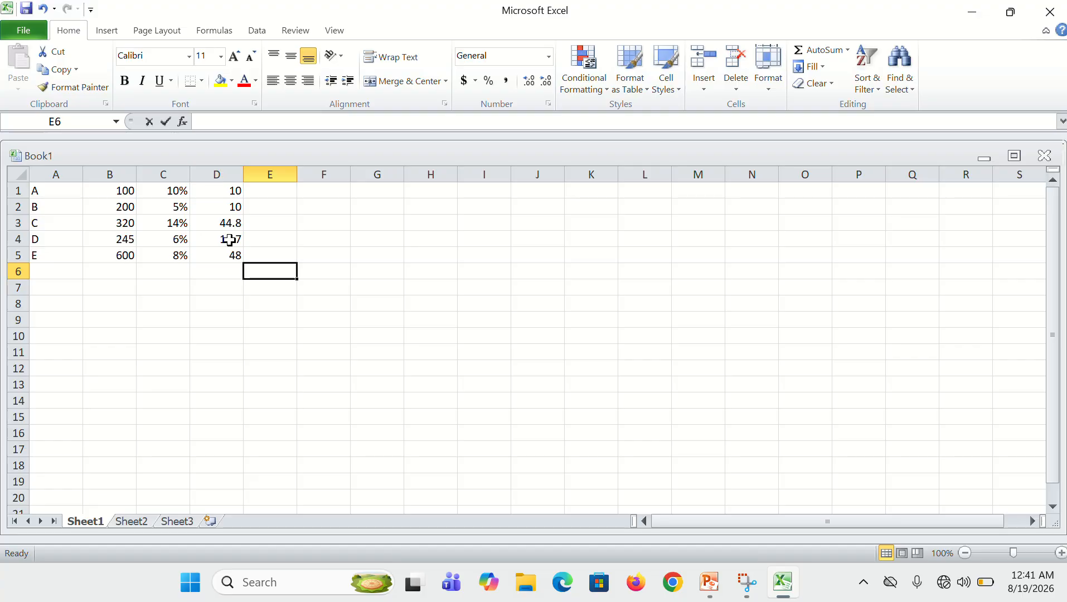
text(\)
key(Up)
key(Up)
key(Up)
key(Up)
key(Up)
key(Down)
key(Down)
key(Down)
key(Down)
key(Down)
key(Escape)
key(Up)
key(Up)
key(Up)
key(Up)
key(Up)
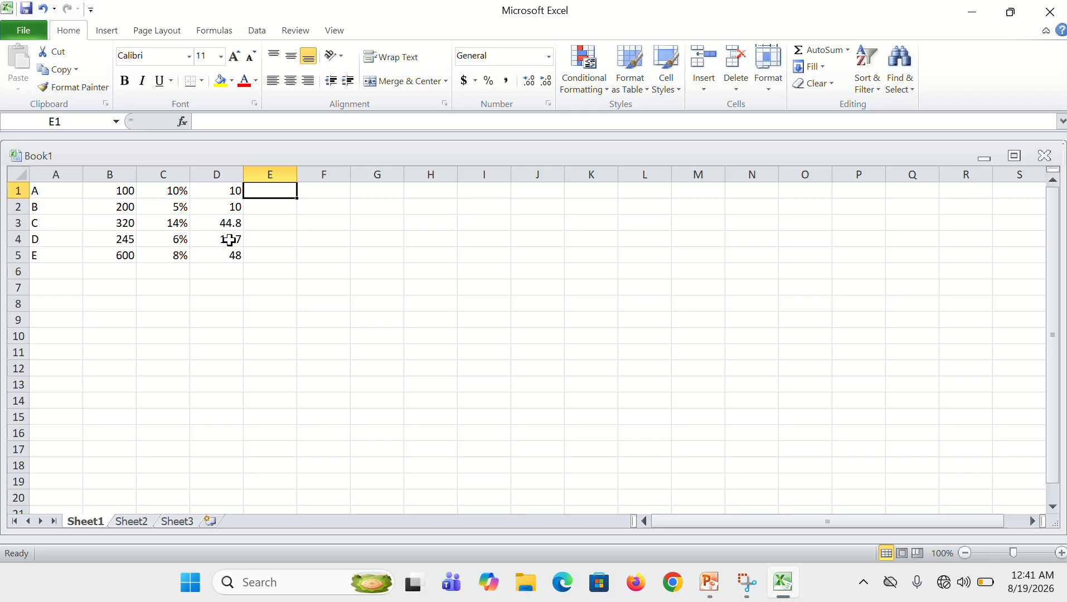
Enter the formula =B1+D1 in cell E1 to add the first row's amount and its percentage amount
text(=)
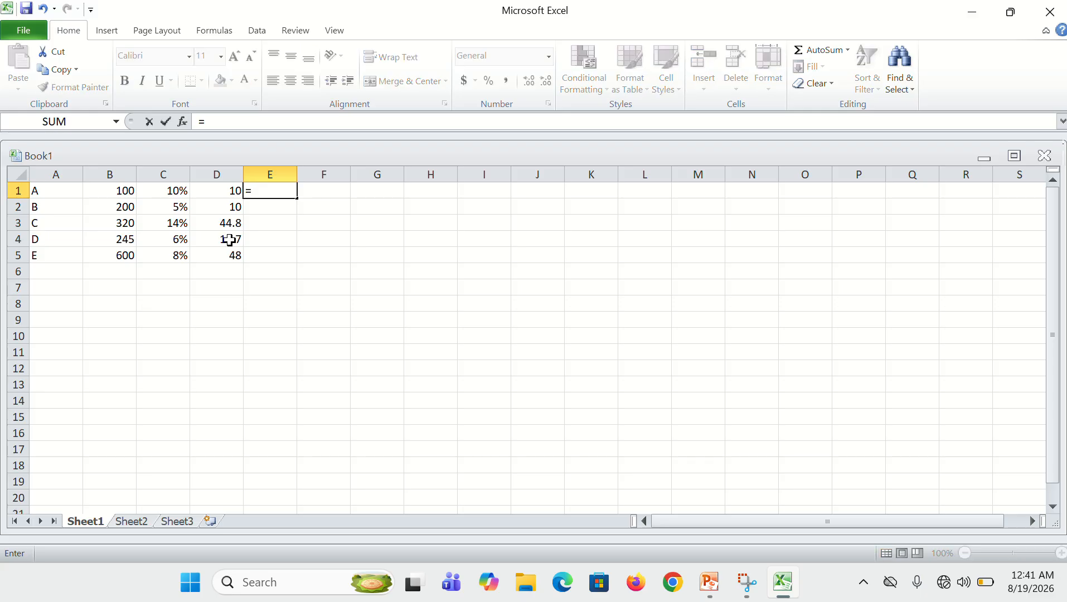
text(B)
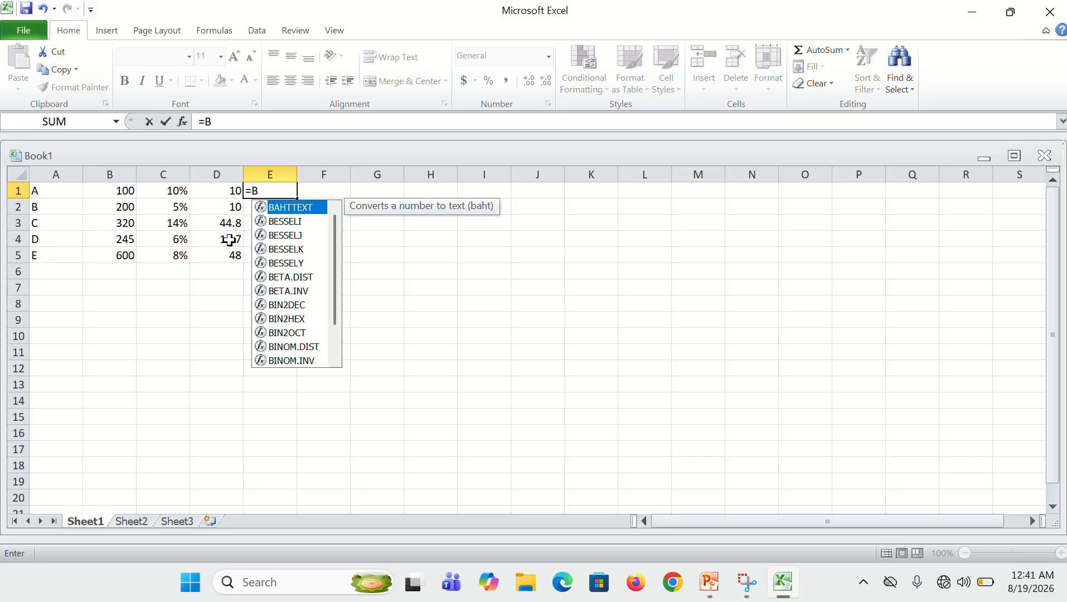
text(1)
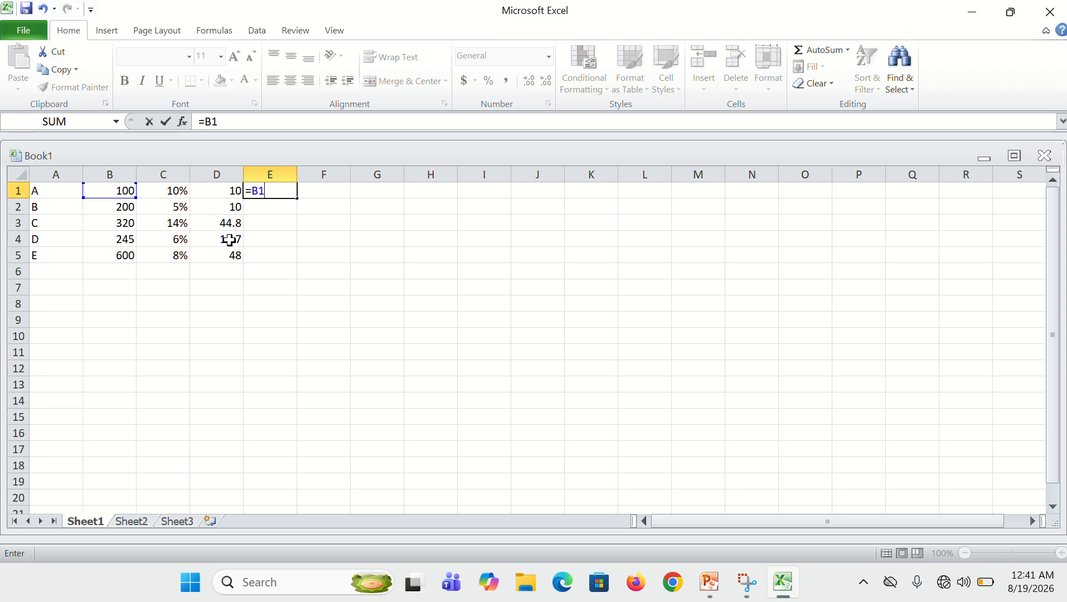
text(=)
key(BackSpace)
text(+C)
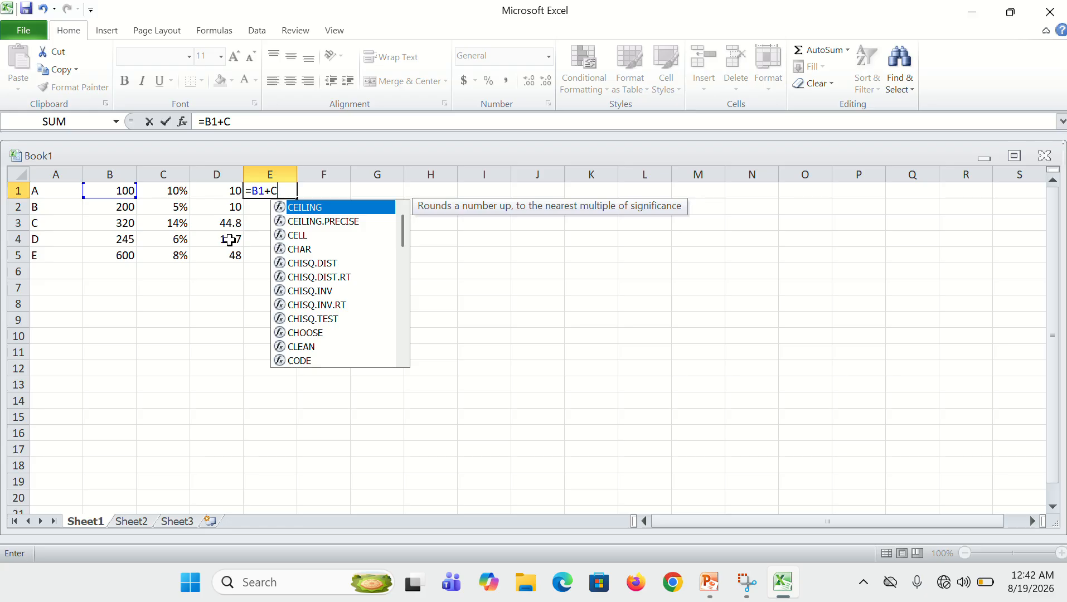
key(BackSpace)
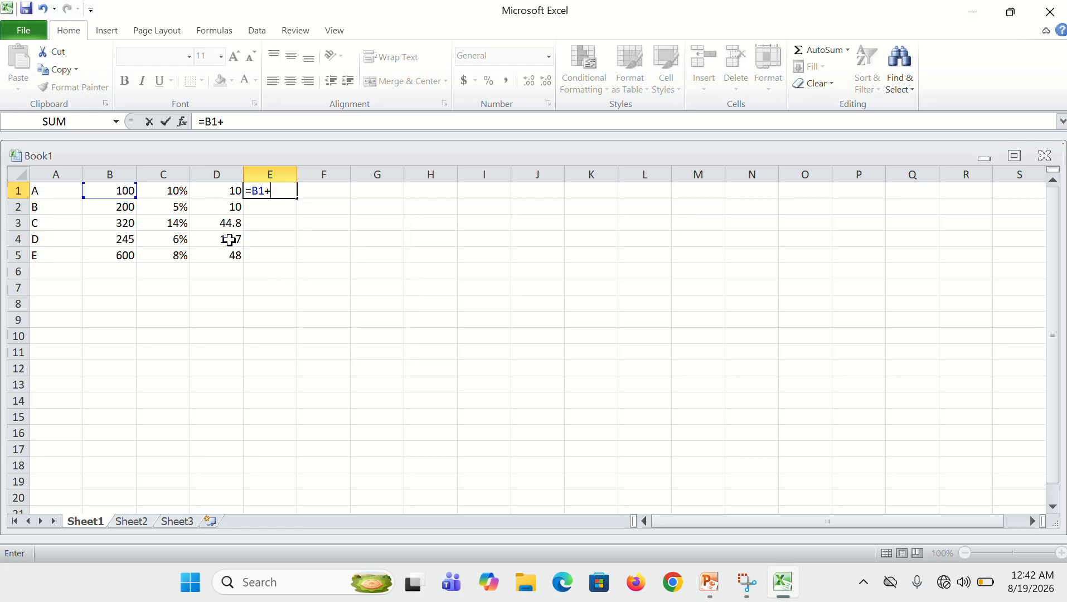
text(D1)
key(Return)
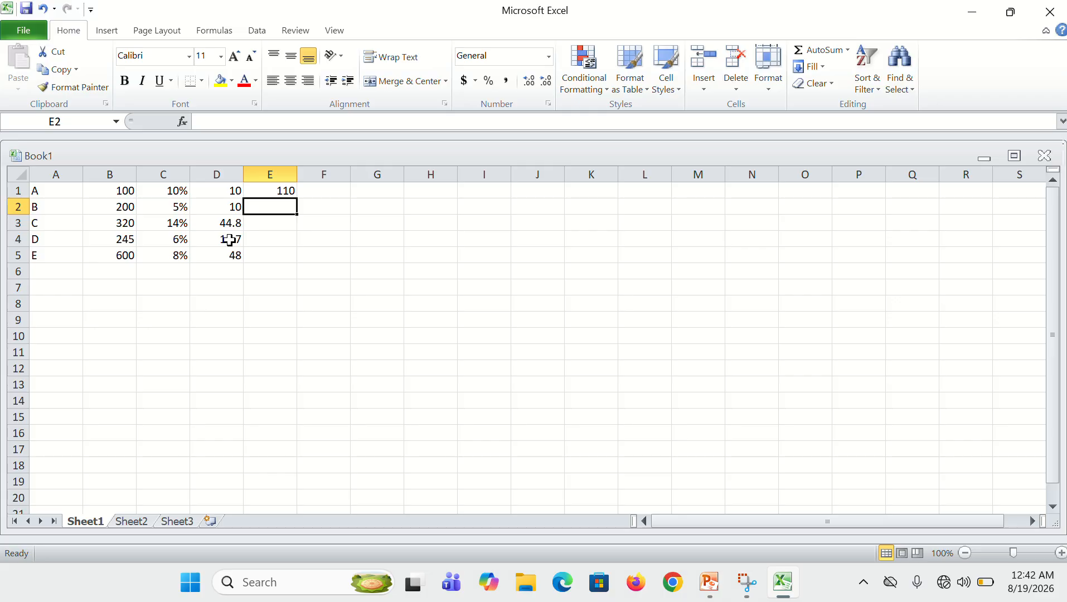
Enter the formula =B2*D2 in cell E2 beside the second row's percentage amount
text(=)
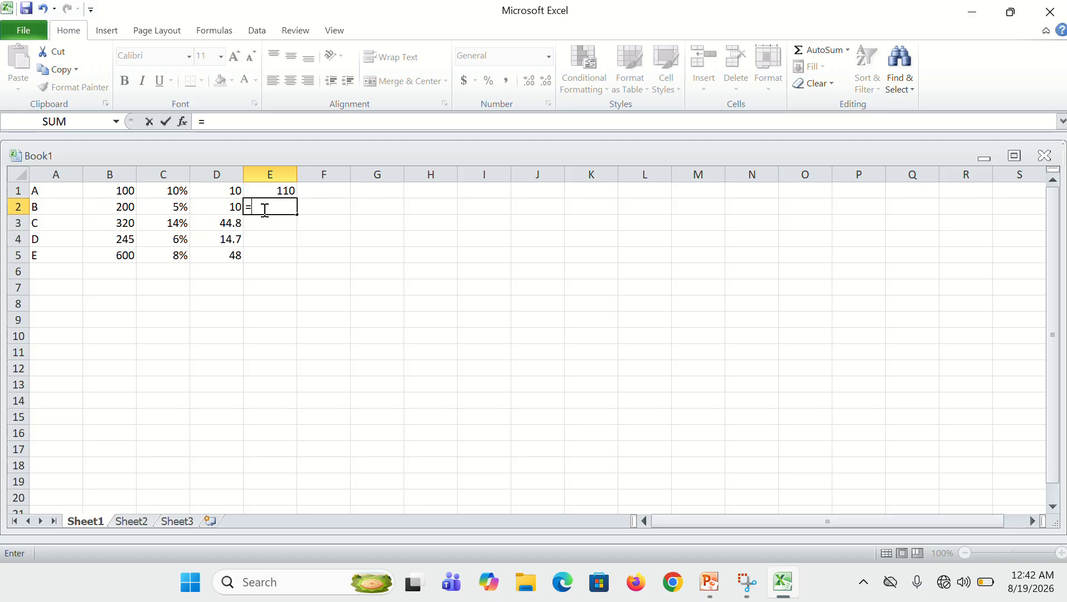
text(B2*C)
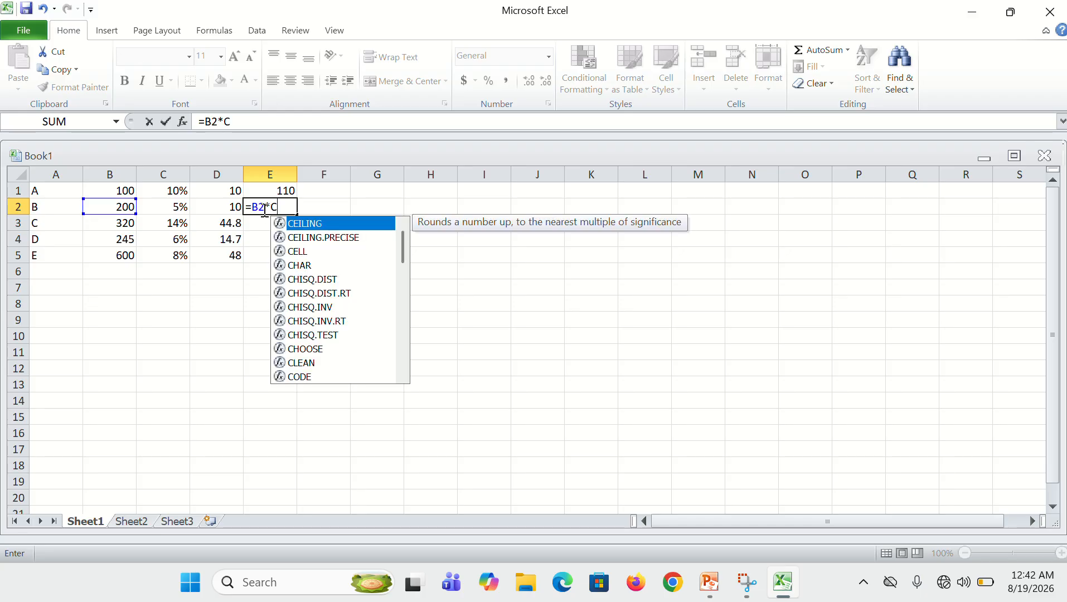
key(BackSpace)
text(D2)
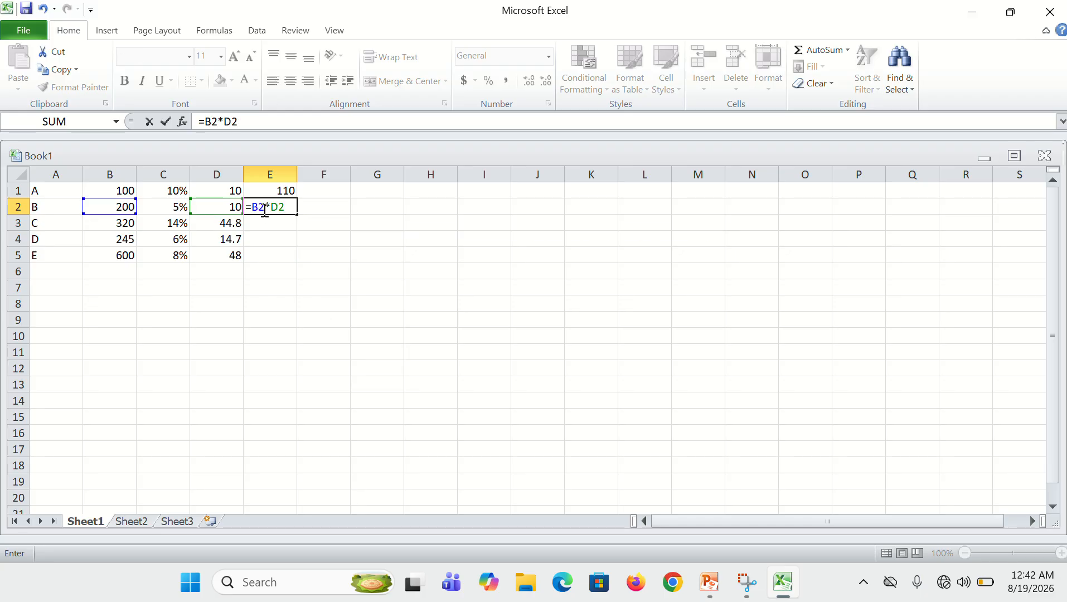
key(Return)
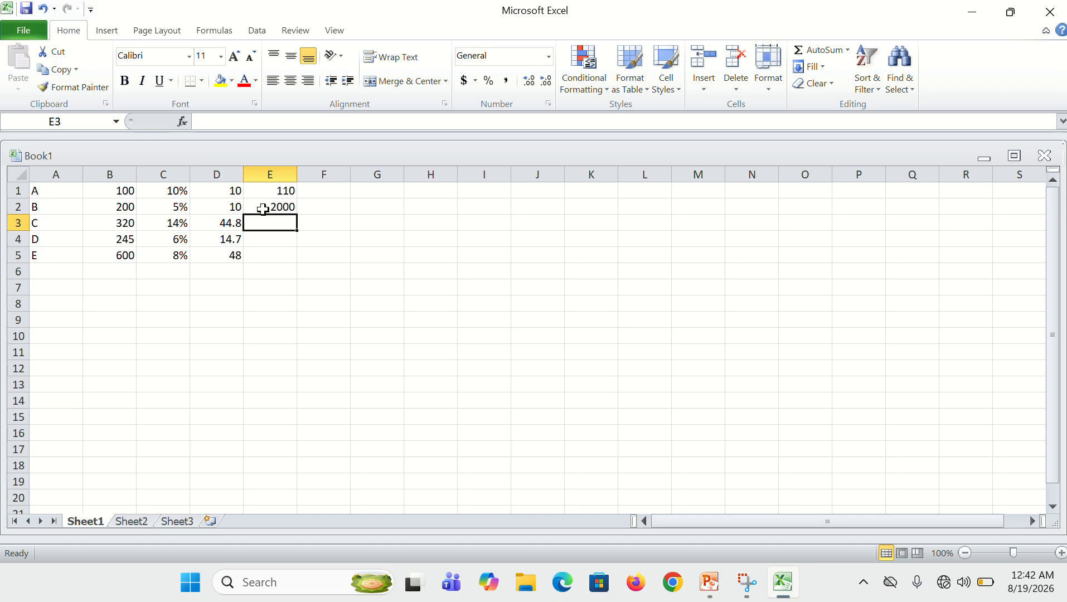
Replace the formula in cell E2 with =B2+D2 to add the second row's amount and its percentage amount
click(262, 209)
double_click(265, 209)
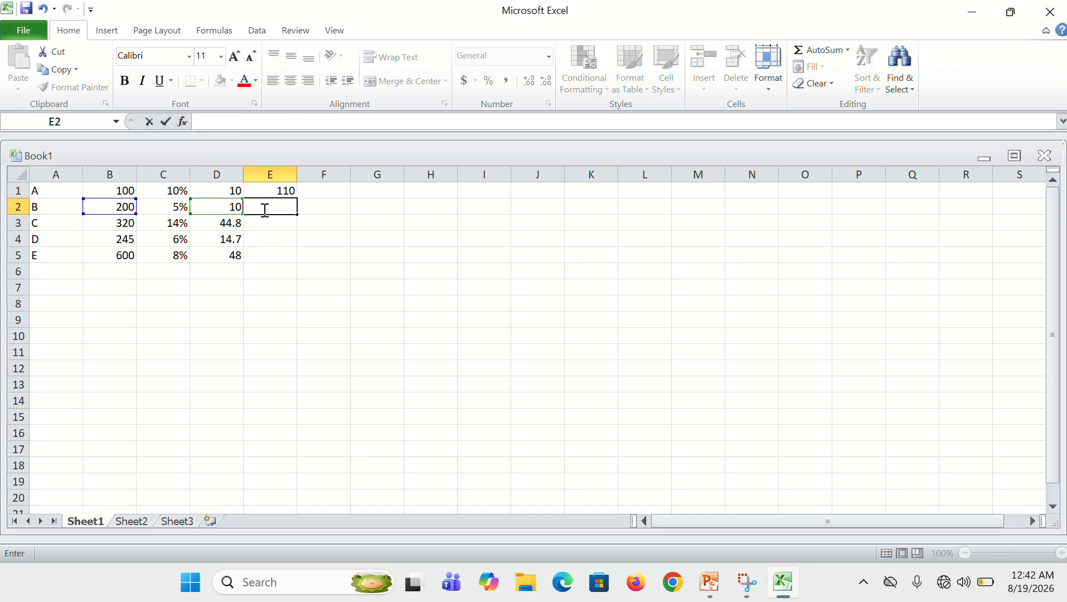
text(=)
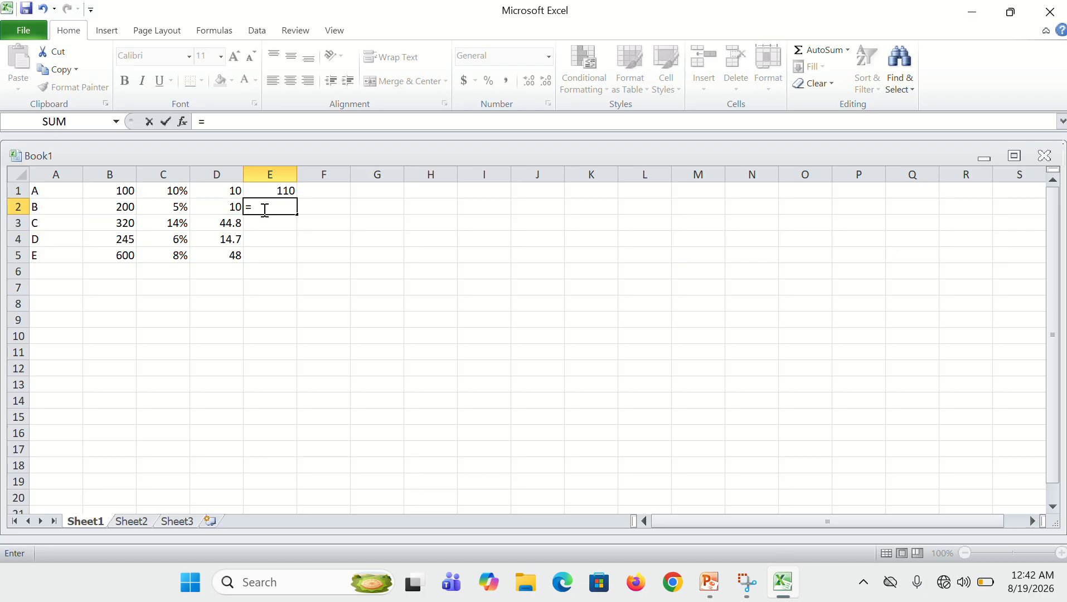
text(B2)
text(+C2)
key(BackSpace)
key(BackSpace)
text(D2)
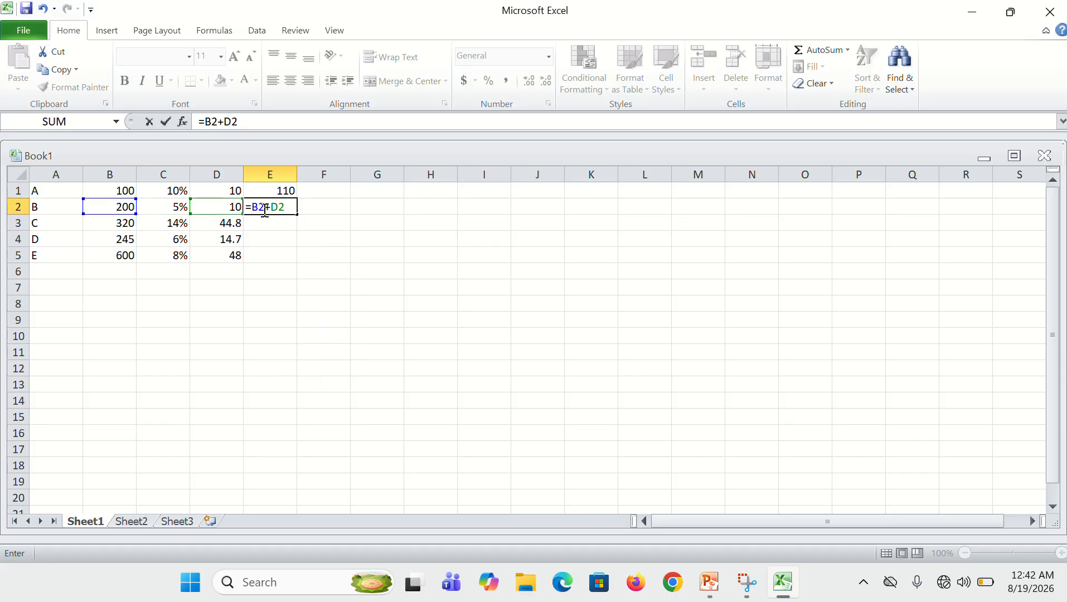
key(Return)
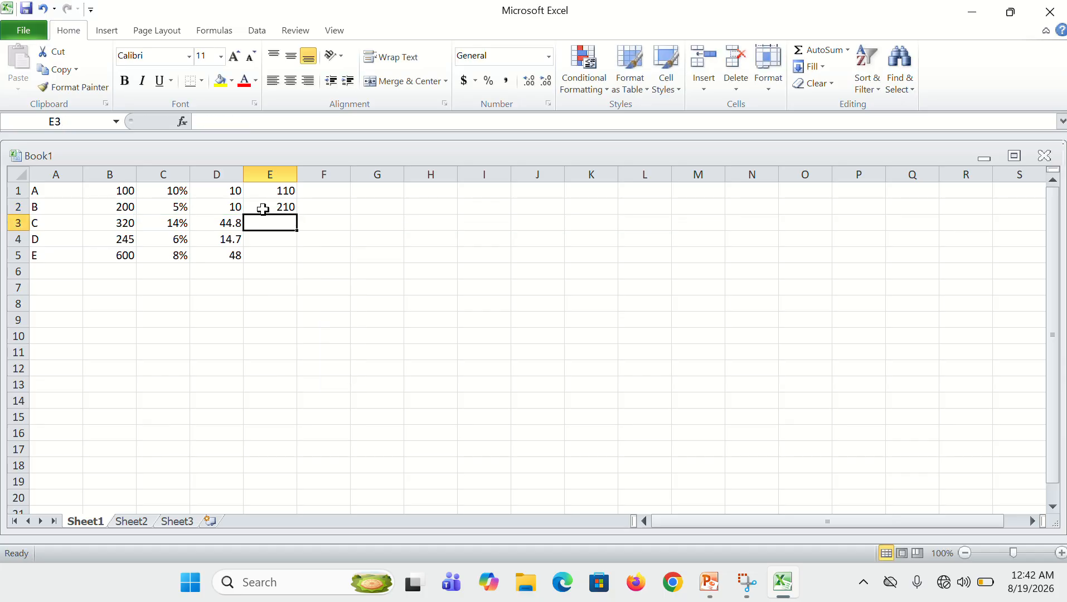
Enter the formula =B3+D3 in cell E3 to add the third row's amount and its percentage amount
text(B3)
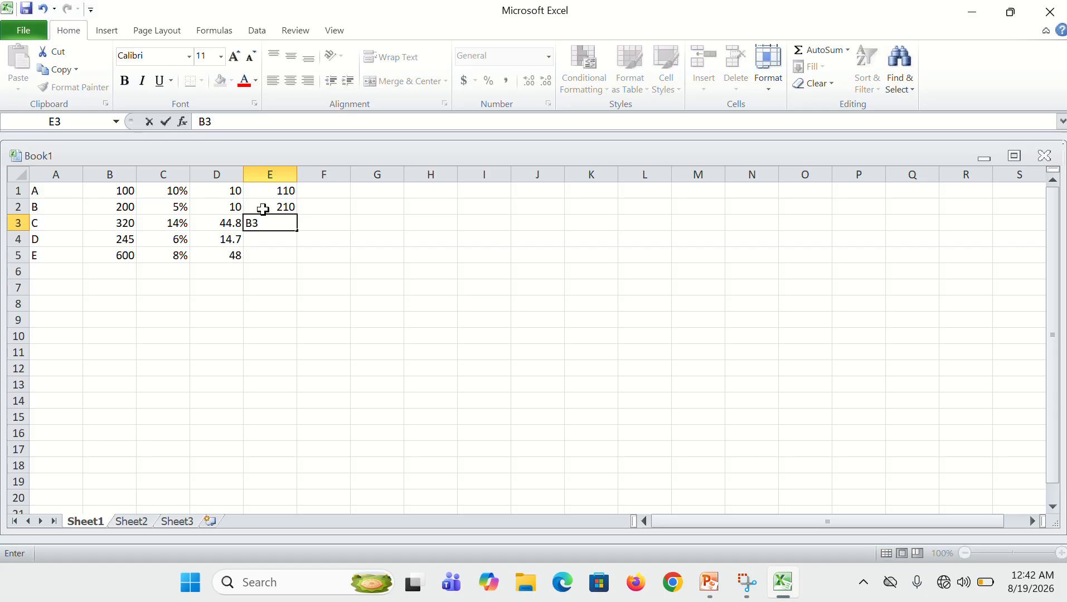
key(BackSpace)
key(BackSpace)
text(=B3)
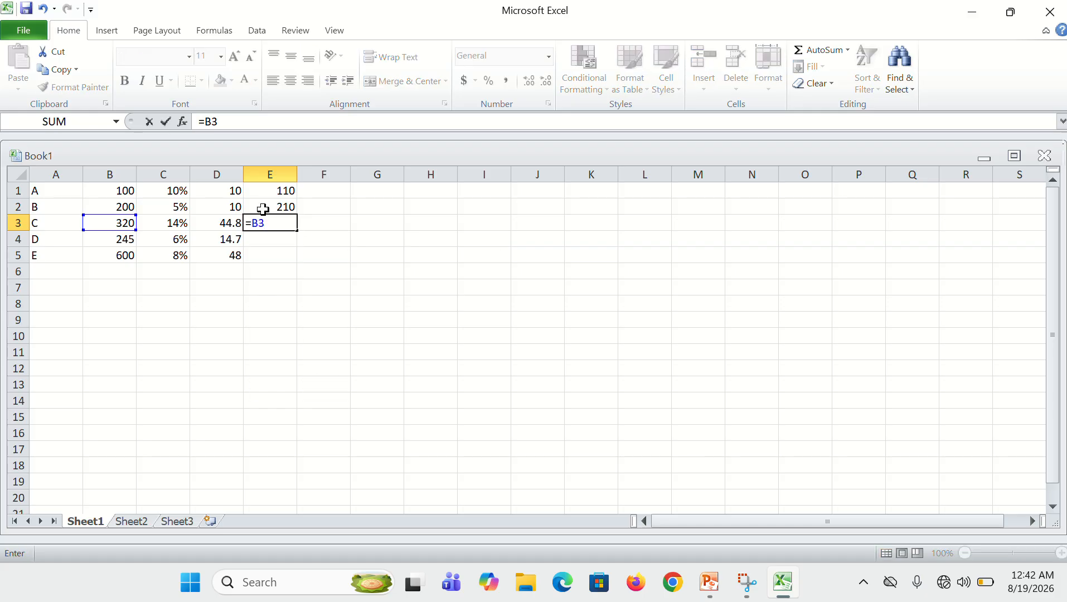
text(+D3)
key(Return)
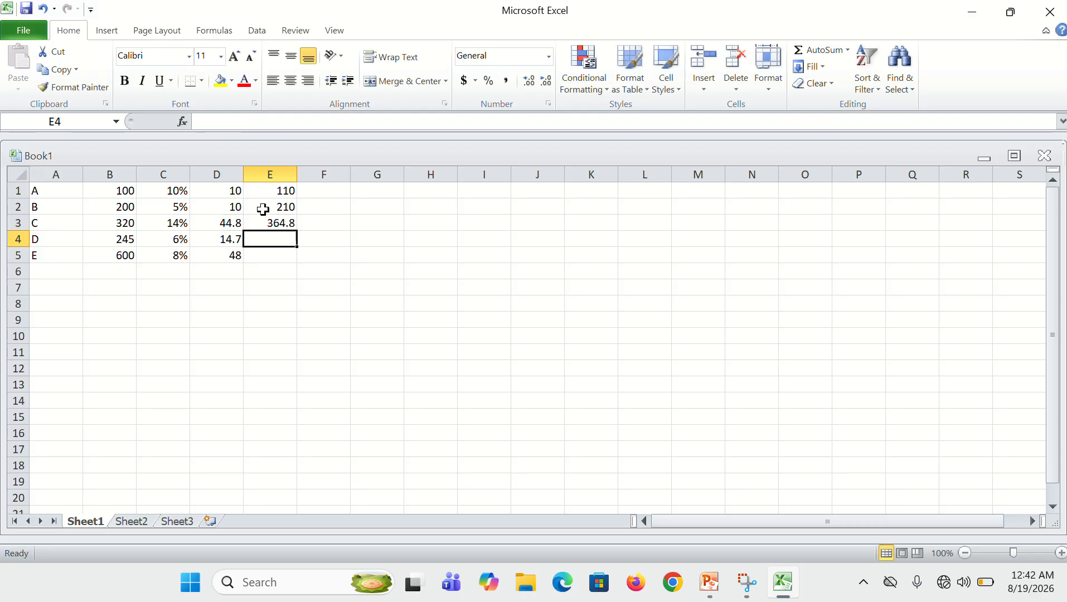
Enter the formula =B4+D4 in cell E4 to add the fourth row's amount and its percentage amount
text(=B)
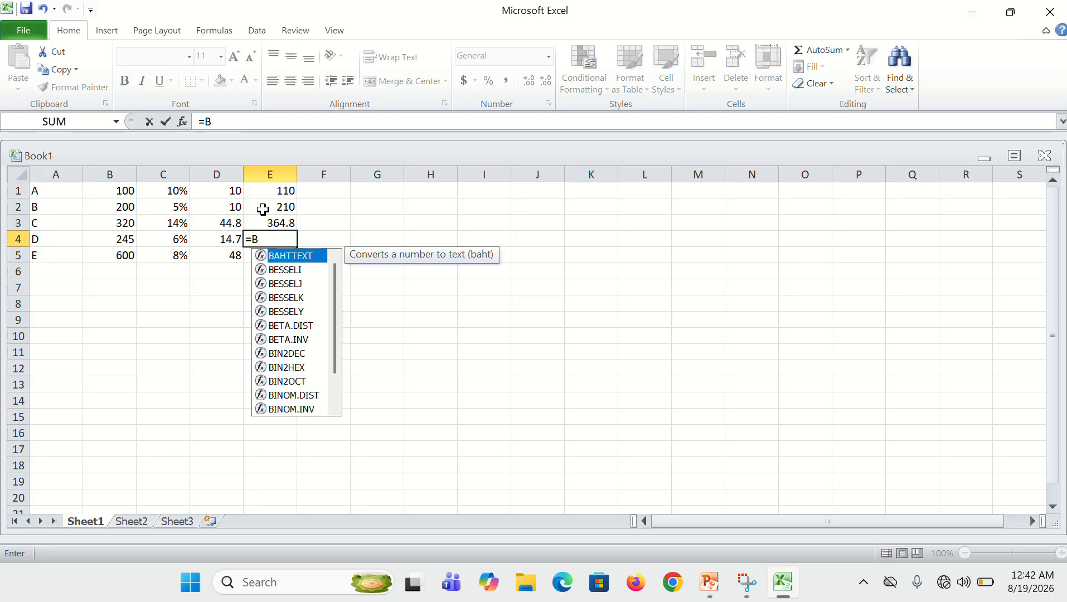
text(4)
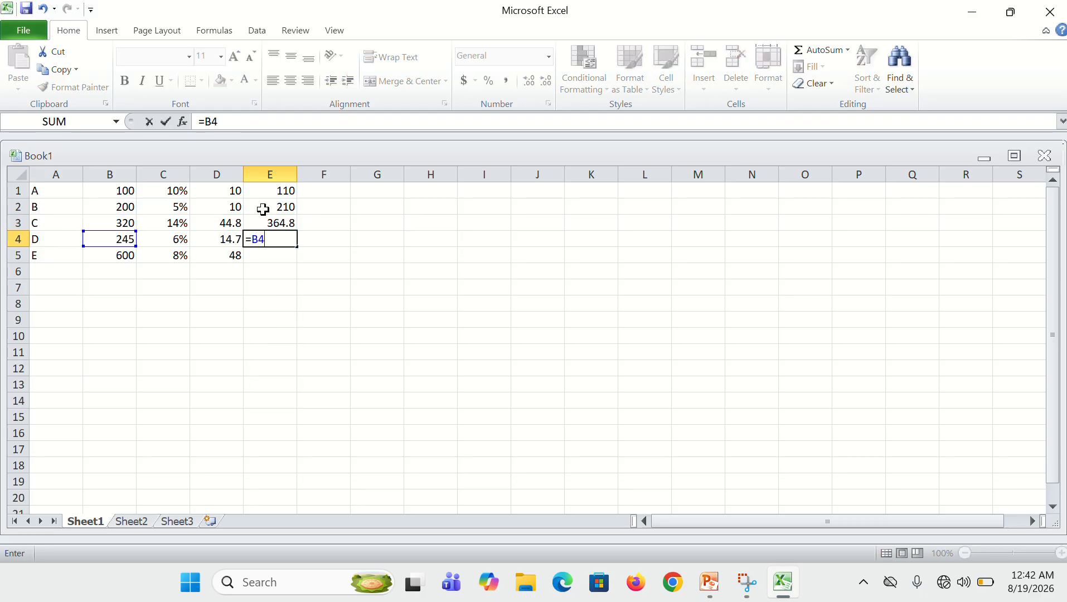
text(+D4)
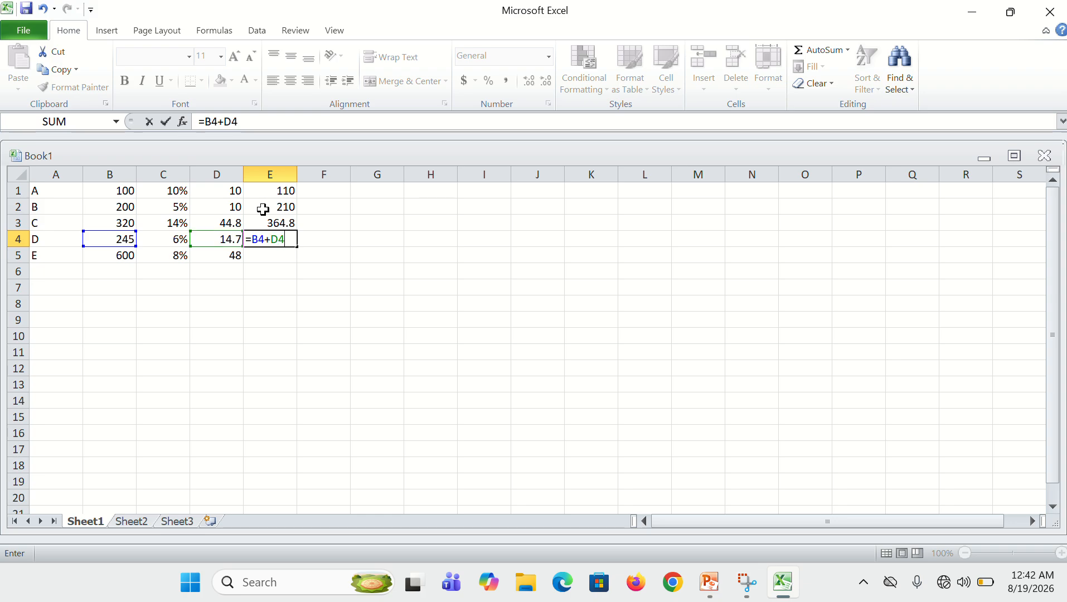
key(Return)
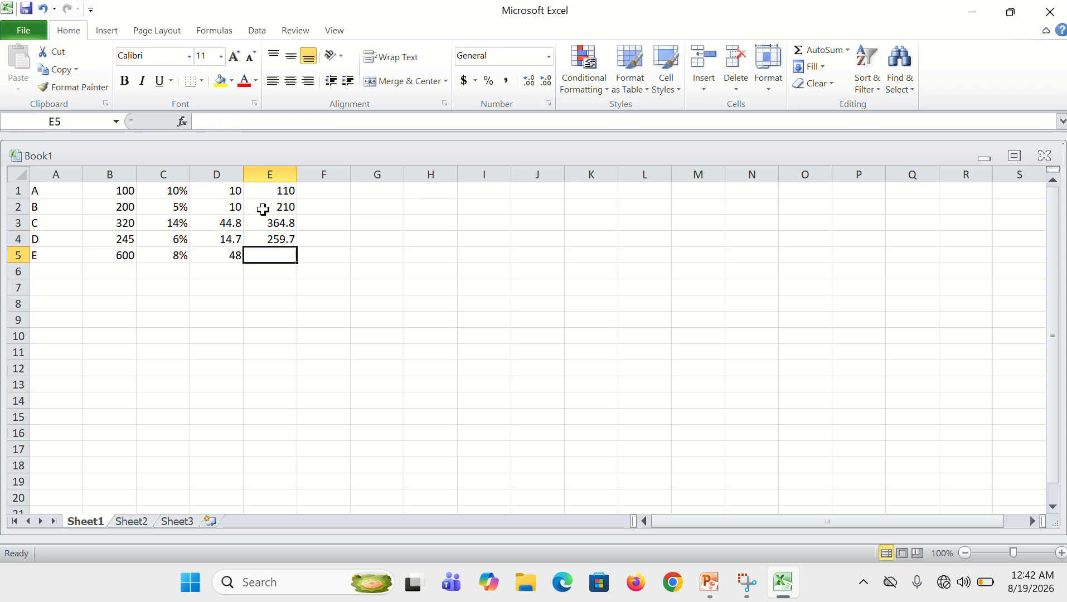
Enter the formula =B5+D5 in cell E5 to add the fifth row's amount and its percentage amount
text(B5)
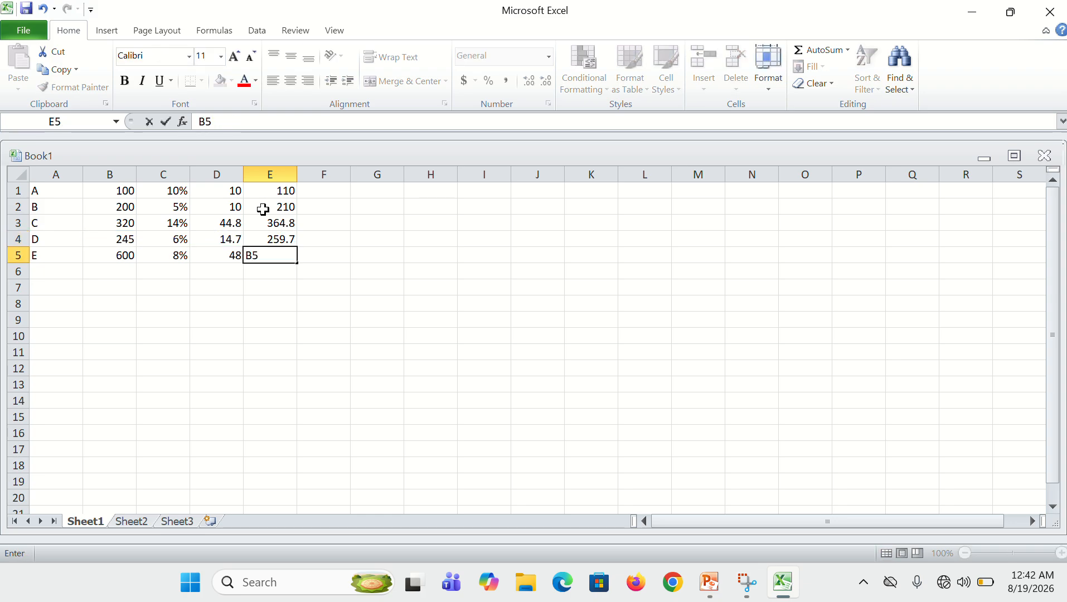
key(BackSpace)
key(BackSpace)
text(=B5)
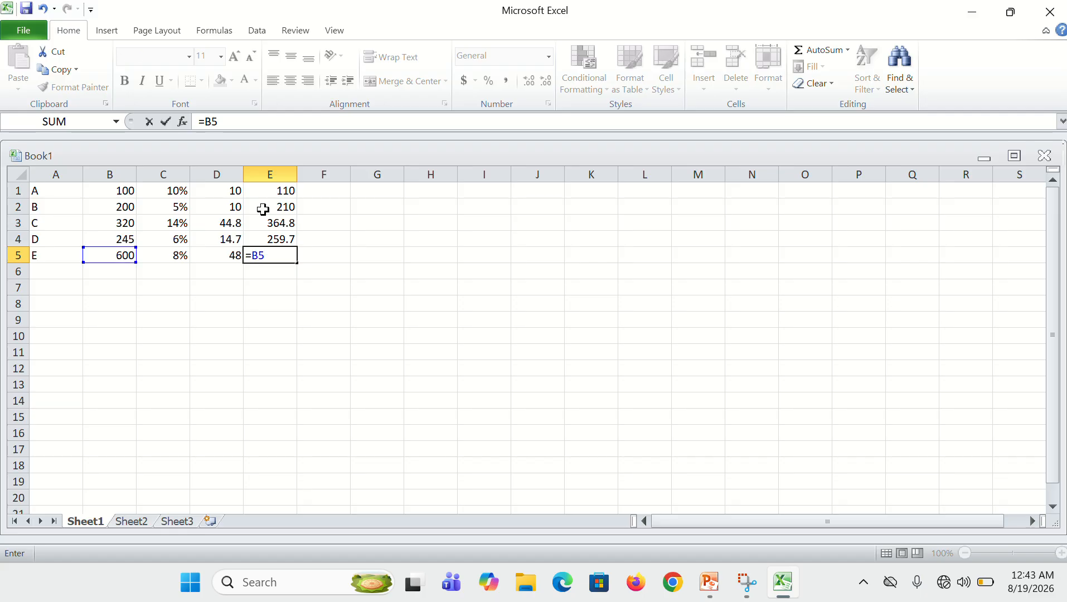
text(+D5)
key(Return)
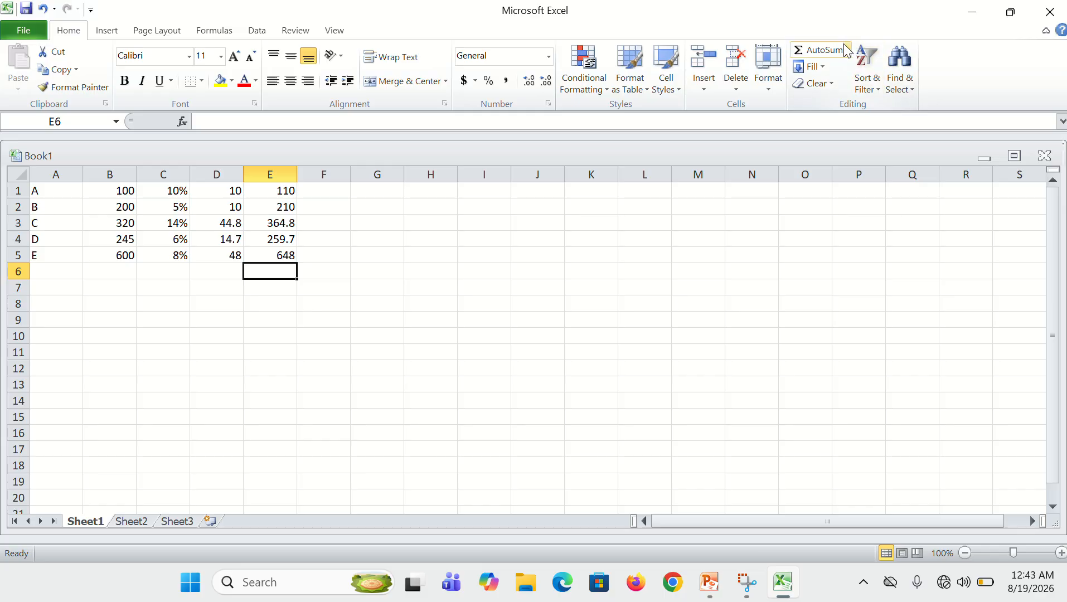
Total the increased amounts in cell E6 and the original amounts in cell B6 with AutoSum
click(817, 50)
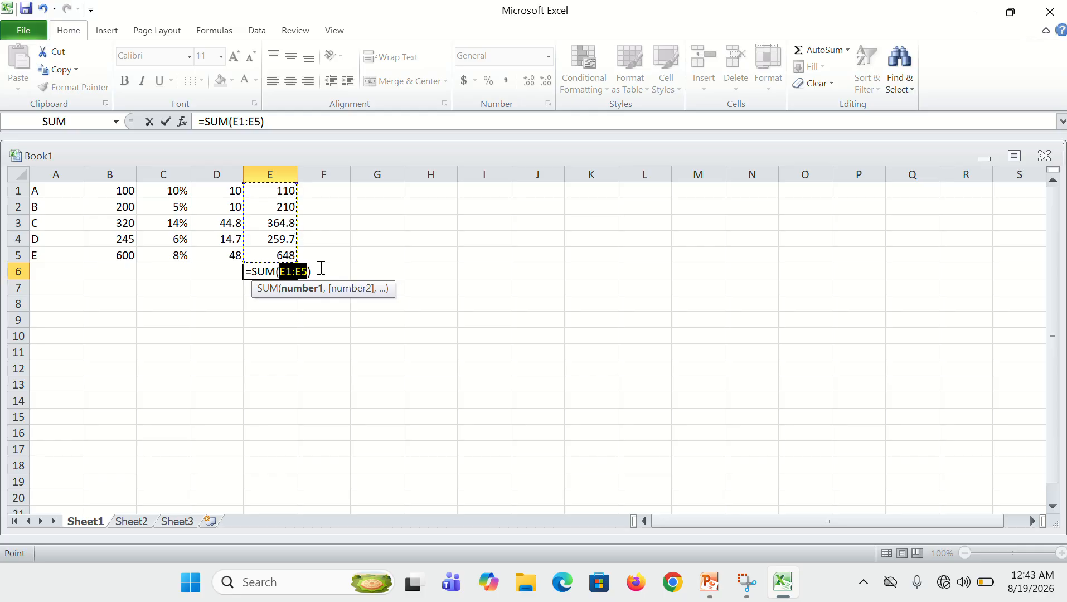
key(Return)
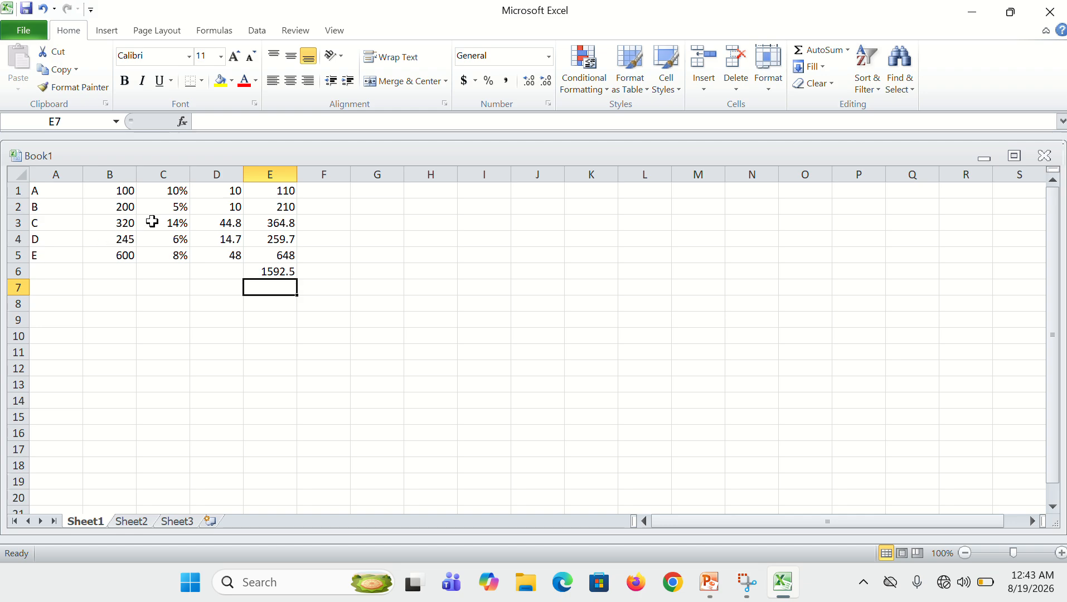
click(119, 269)
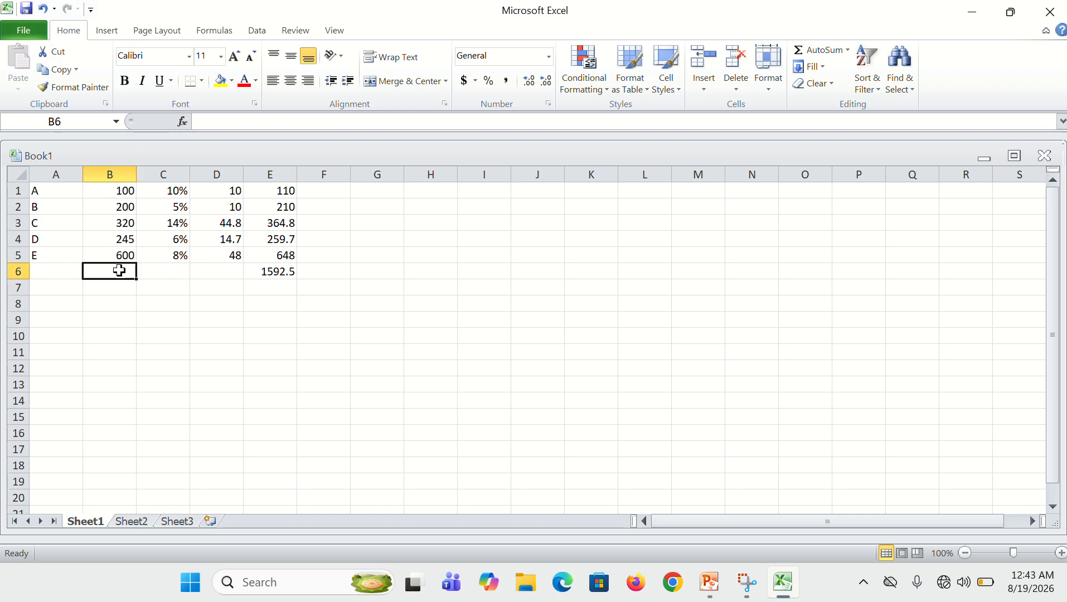
click(815, 49)
key(Return)
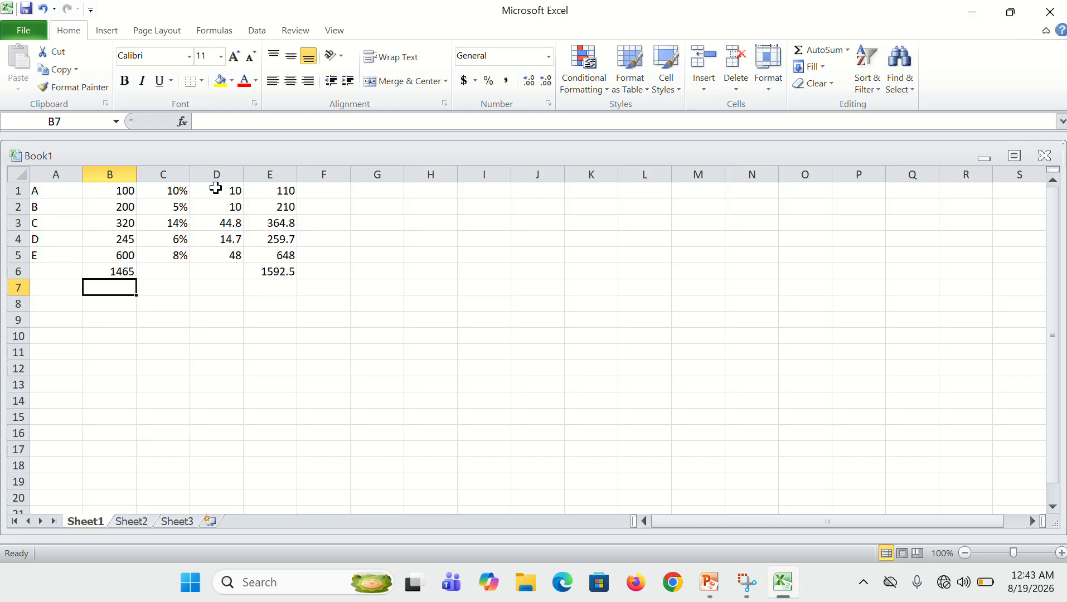
Total the percentage amounts of column D in cell D6 with AutoSum
click(218, 272)
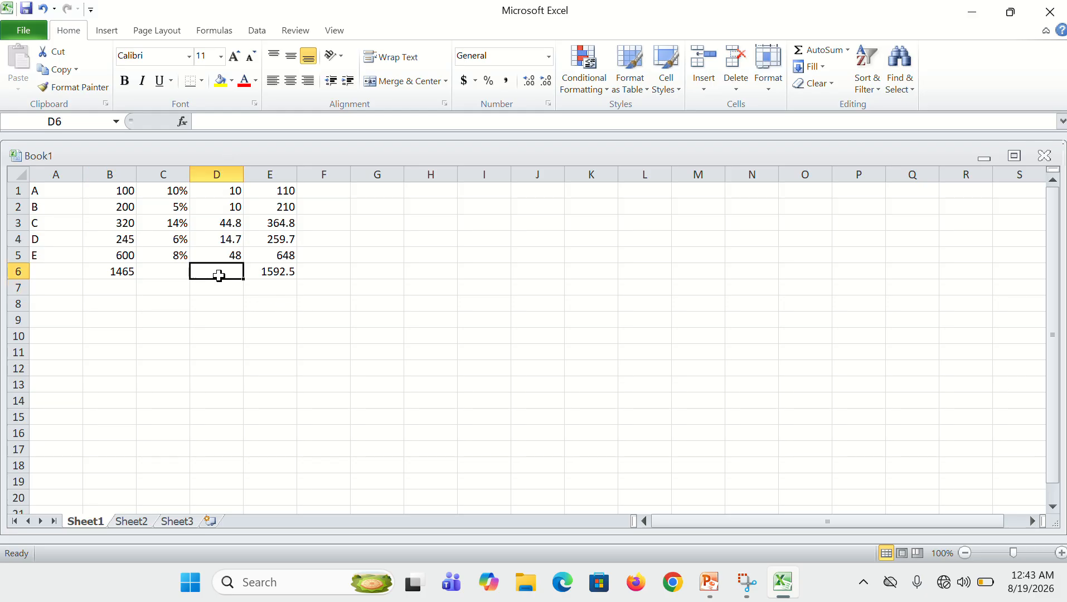
click(801, 54)
key(Return)
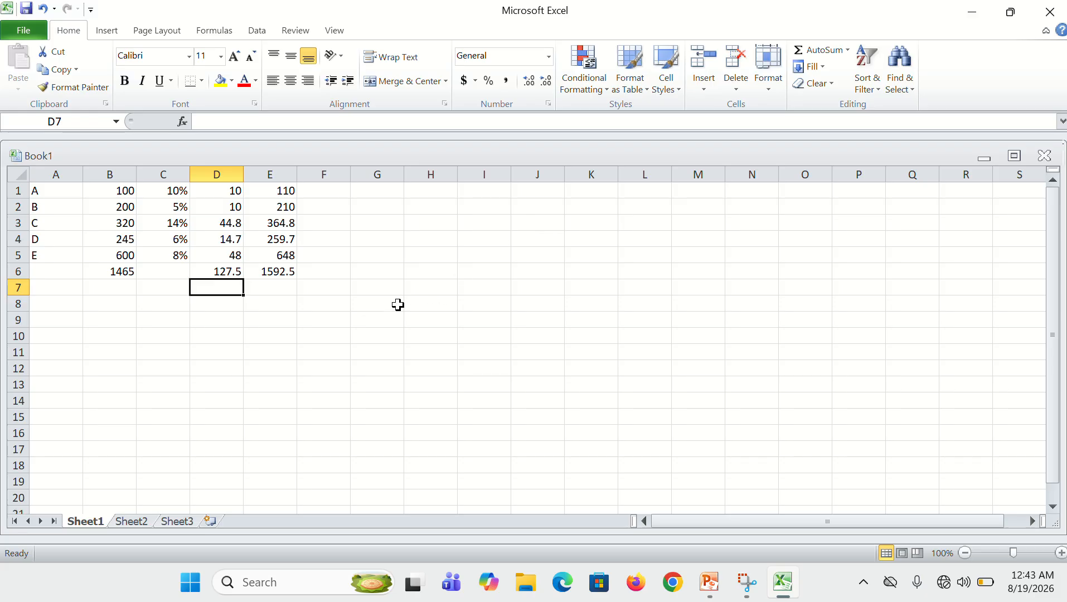
Enter the label EXTRA BONAS in cell A8 below the table
click(35, 304)
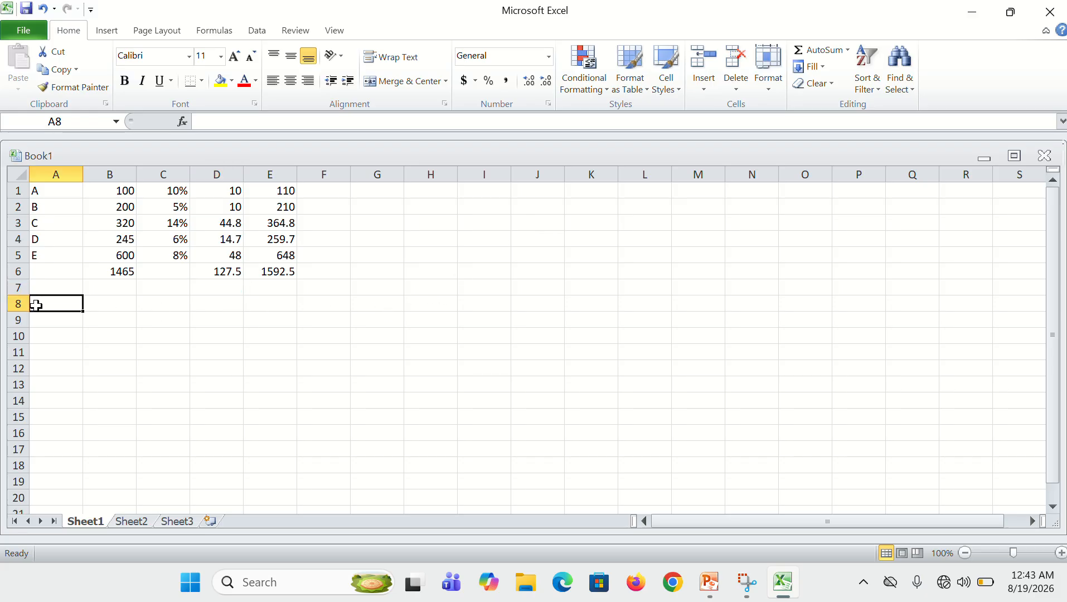
text(EXT)
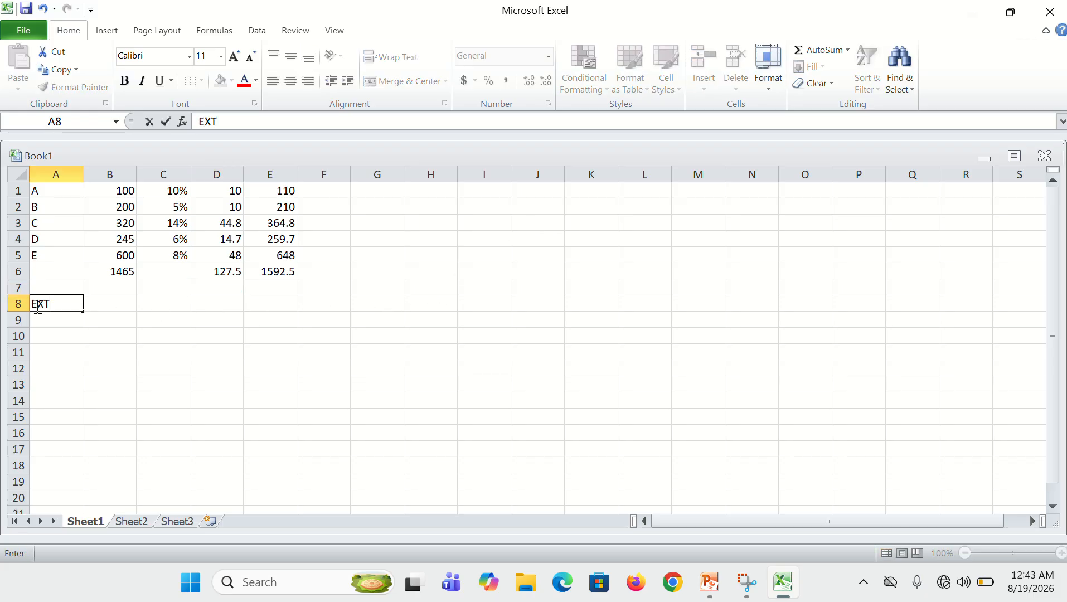
text(RA BONAS)
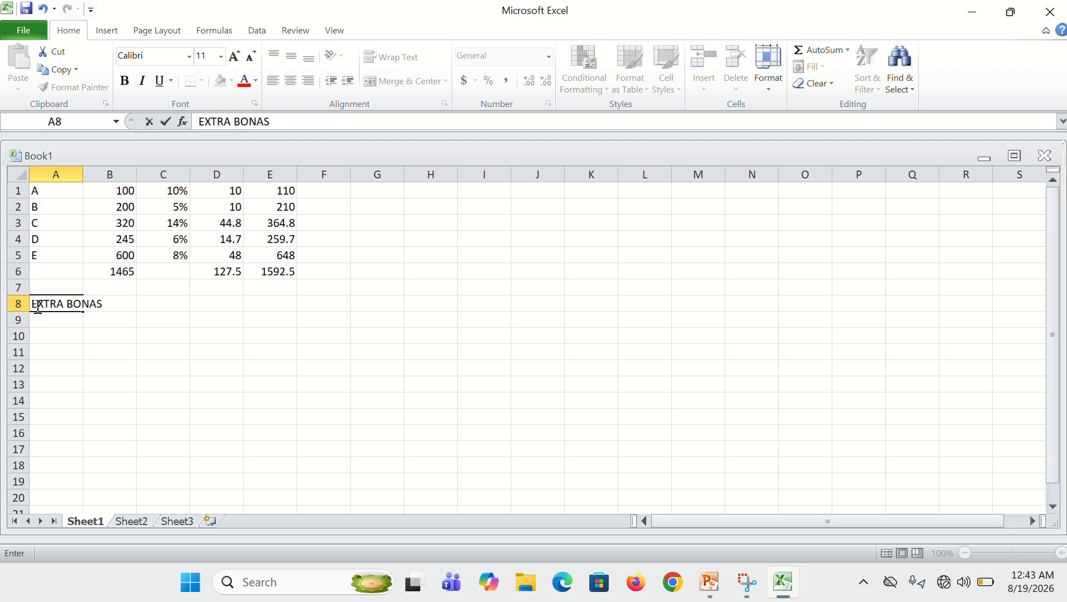
key(Return)
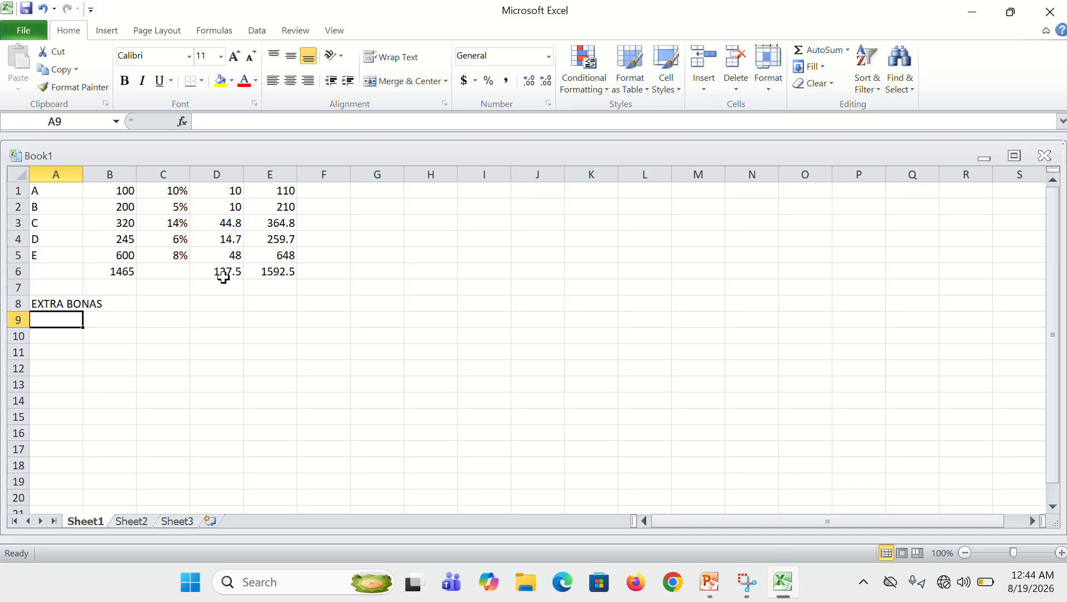
Enter the formula =E6-B6 in cell C8 to subtract the original total from the increased total
click(109, 318)
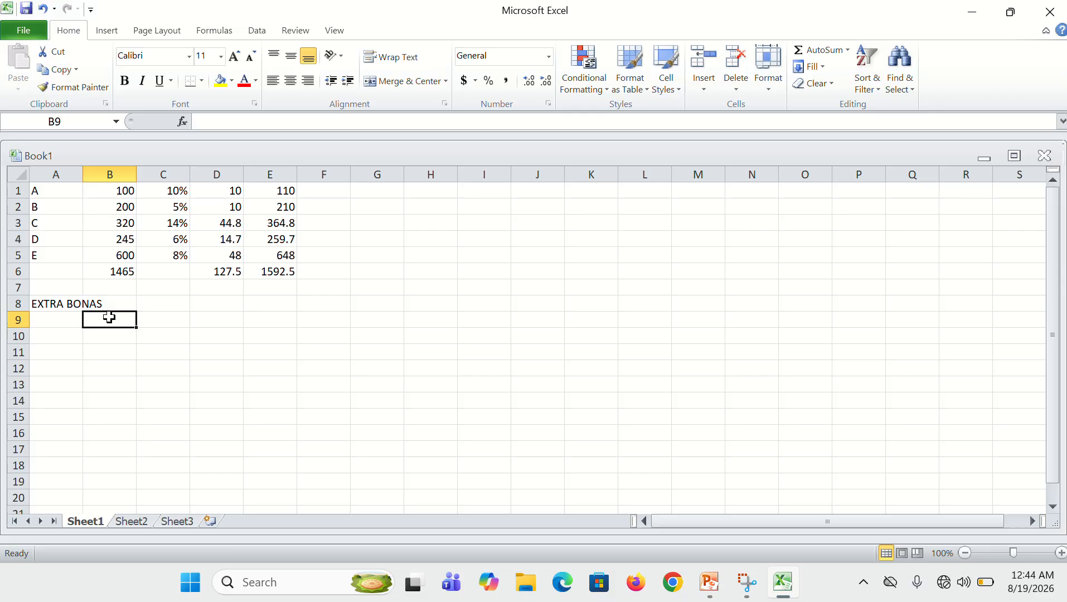
click(166, 306)
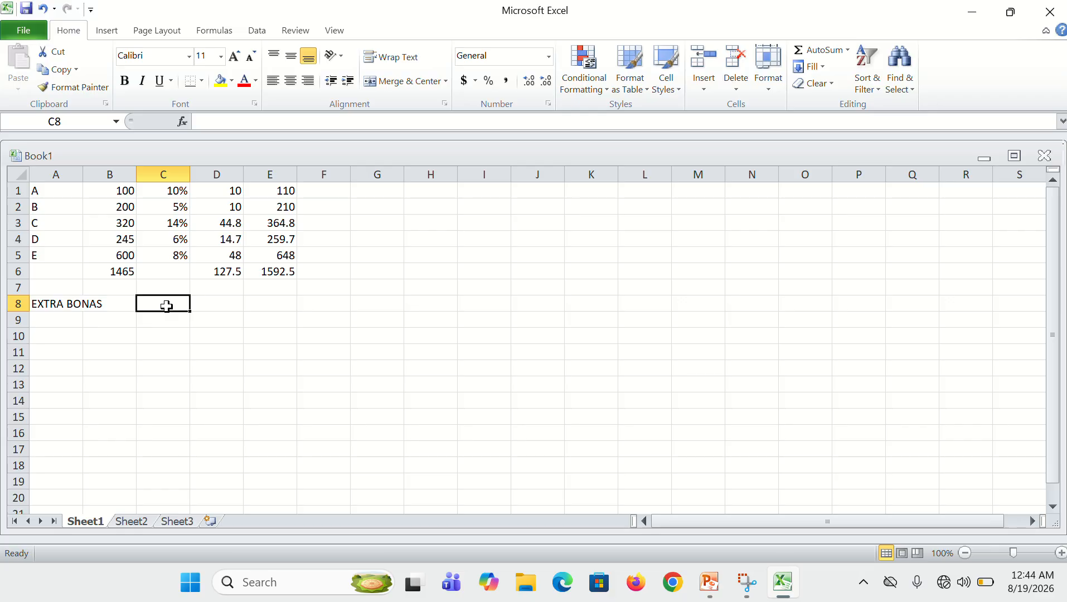
text(=E6)
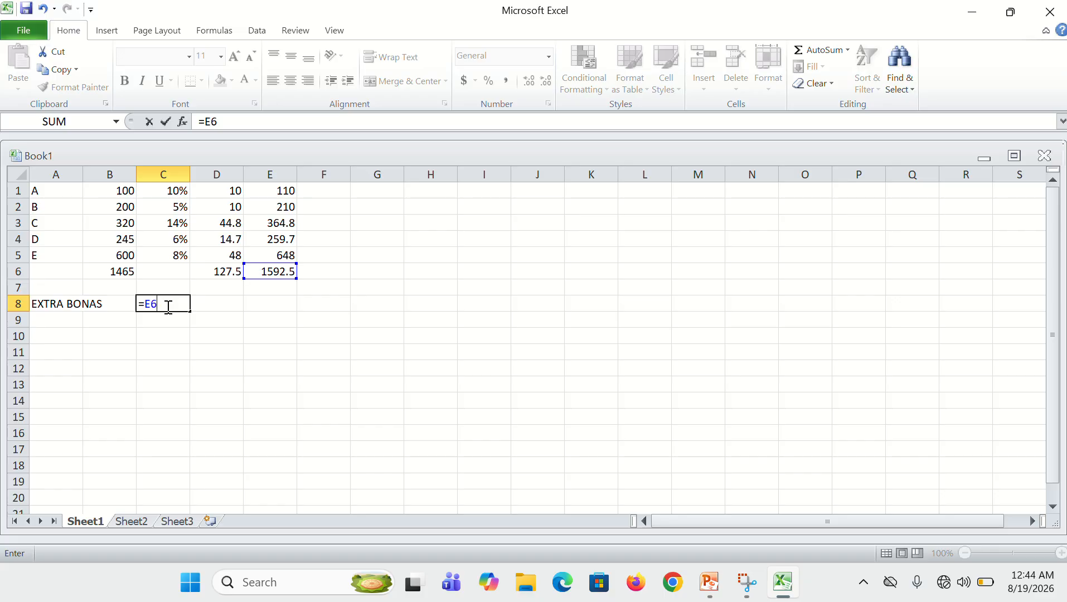
text(-B6)
key(Return)
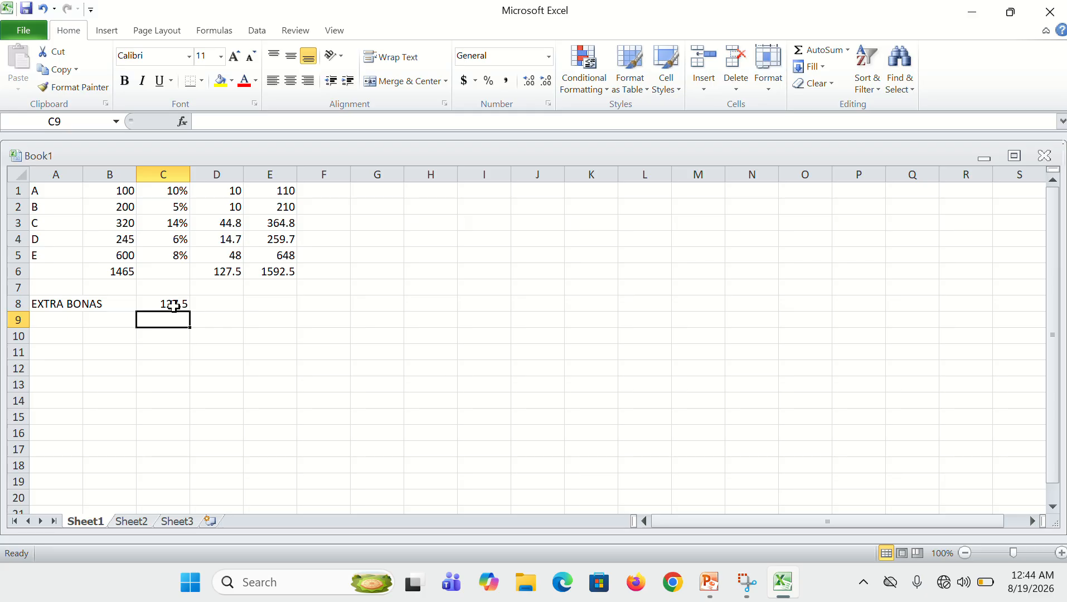